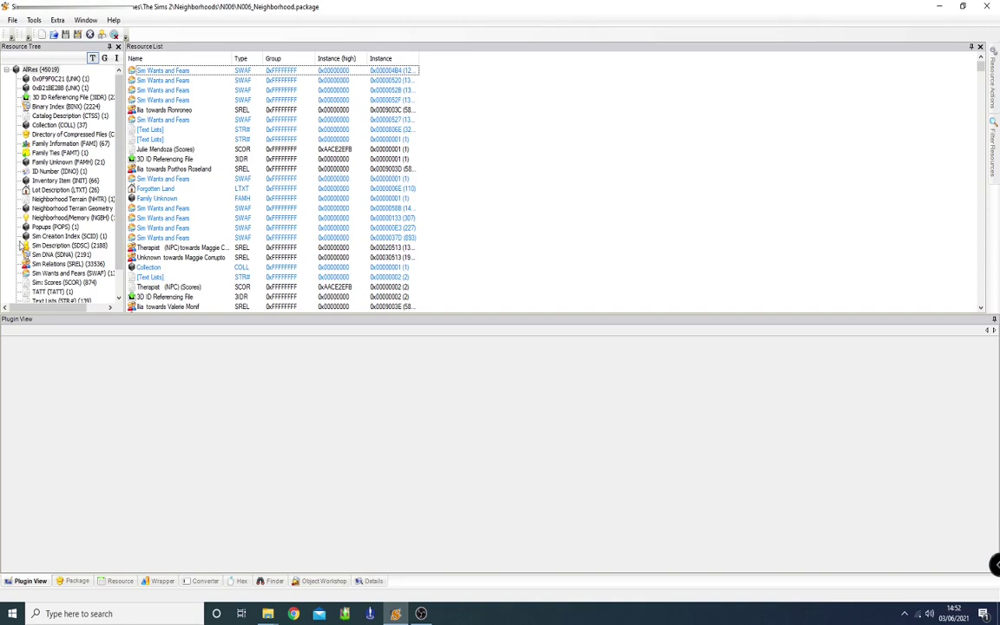
List the Sim Description (SDSC) resources sorted by name and open the Allison Ottomas entry with instance 0x000003C1
left_click(43, 246)
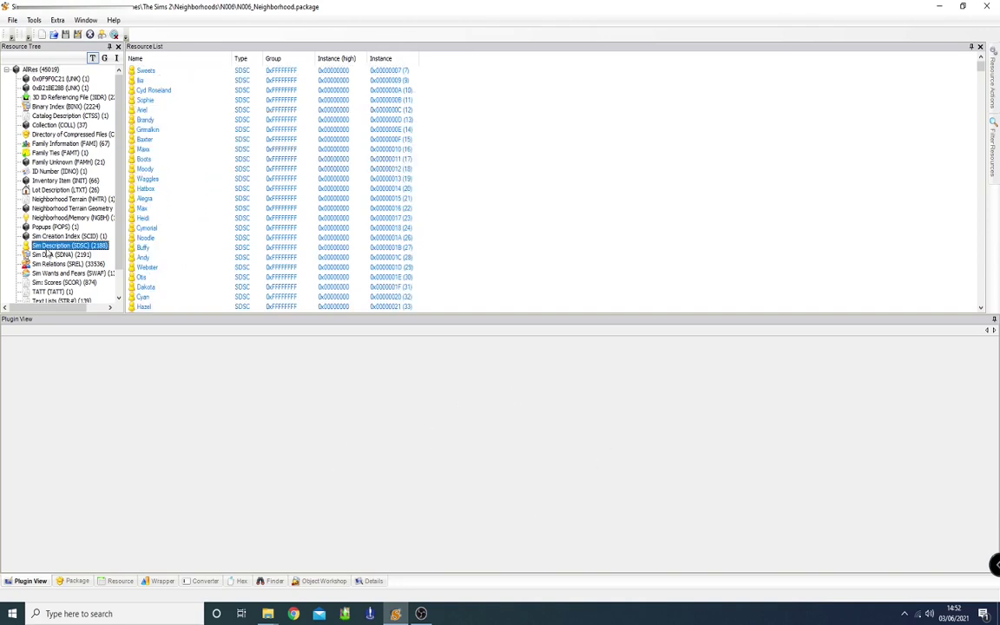
left_click(159, 60)
left_click(319, 287)
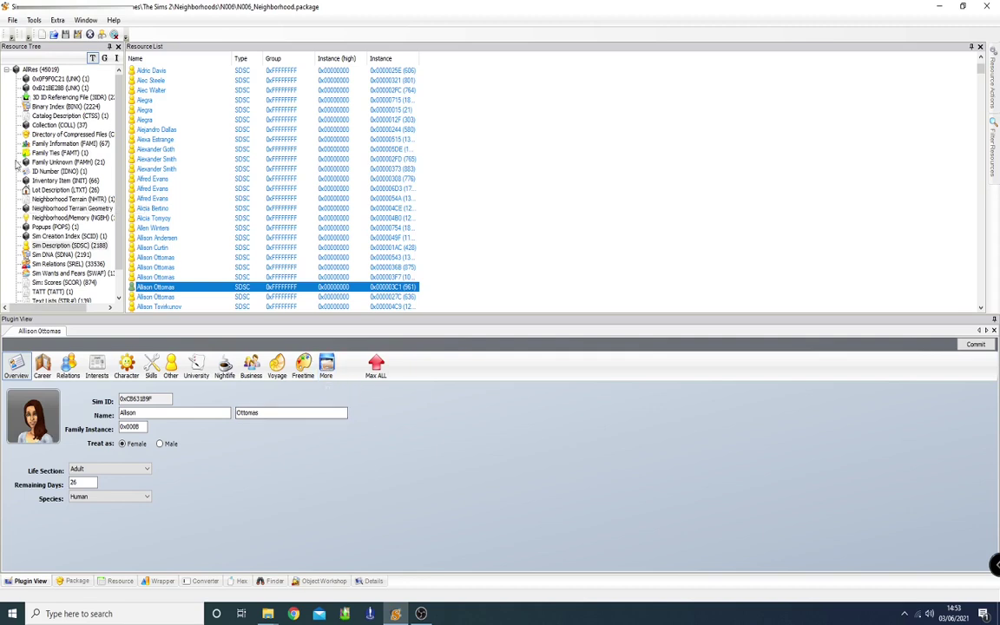
left_click(35, 21)
mouse_move(93, 33)
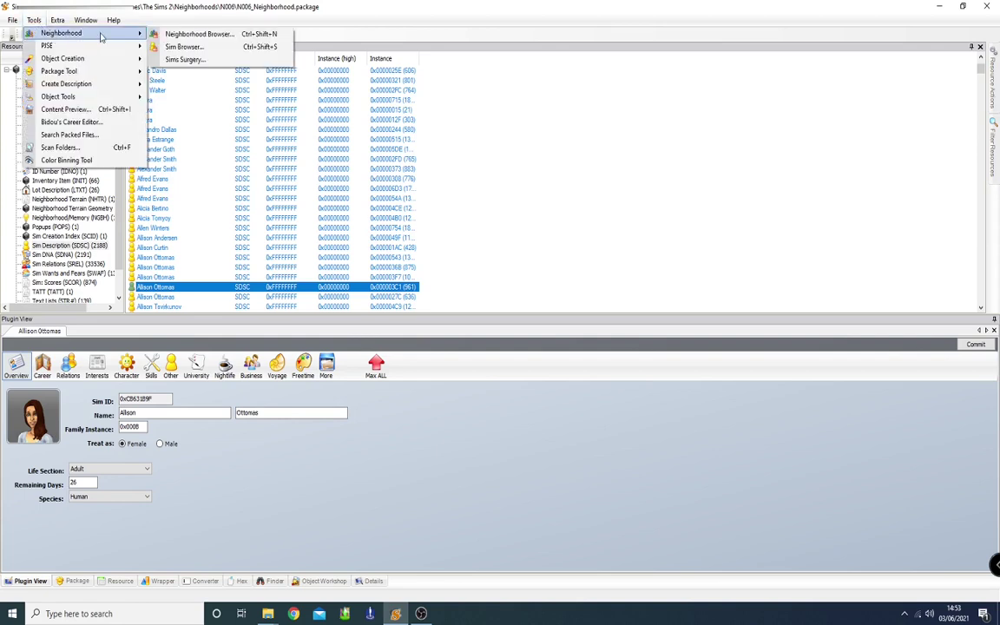
left_click(413, 469)
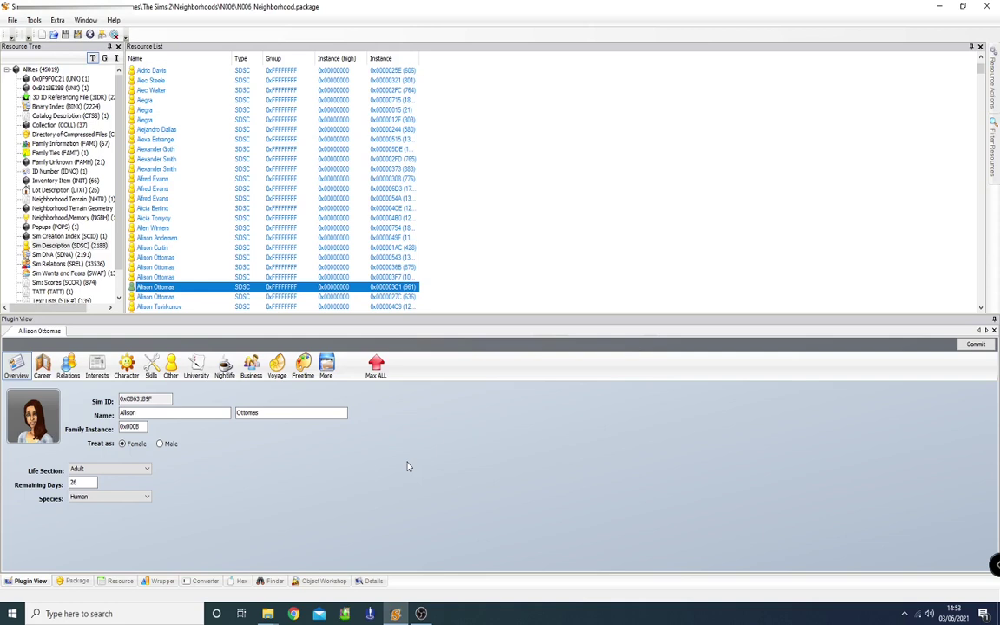
Open Allison Ottomas's memories and go to the entries near the end of the memory list
left_click(326, 367)
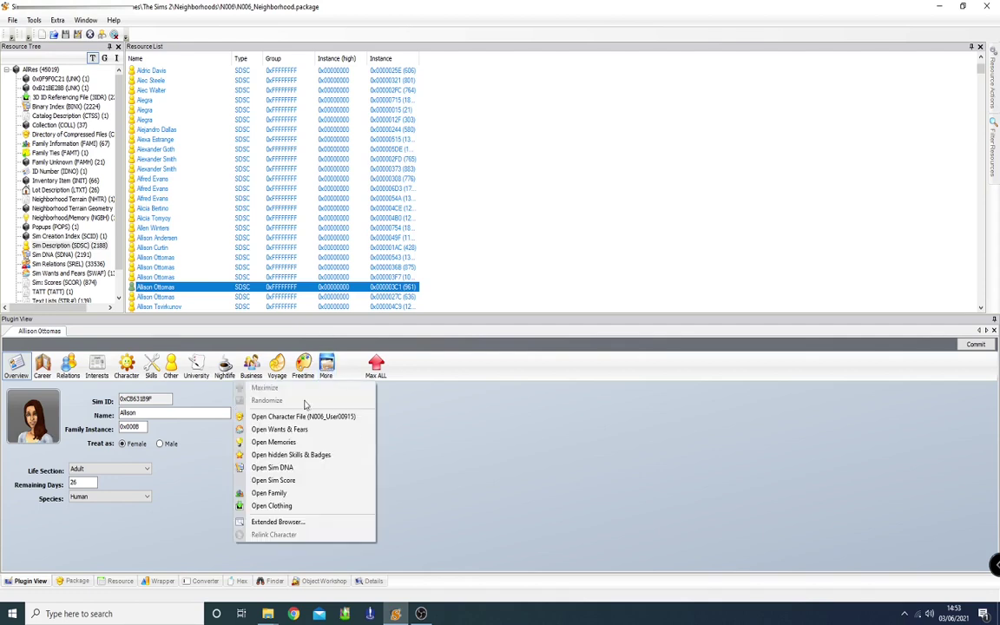
left_click(277, 429)
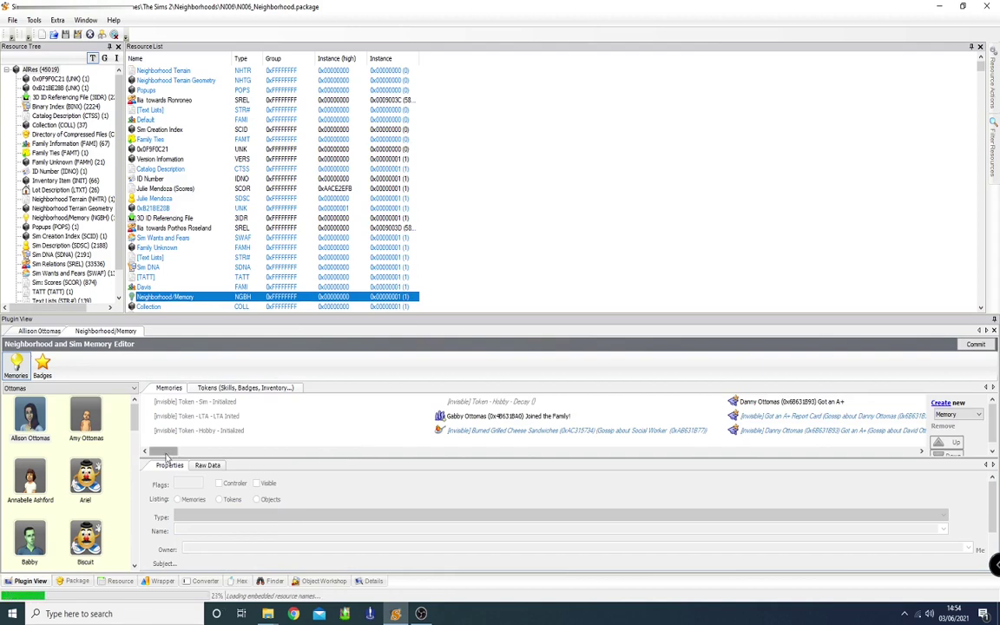
left_click_drag(172, 452, 896, 469)
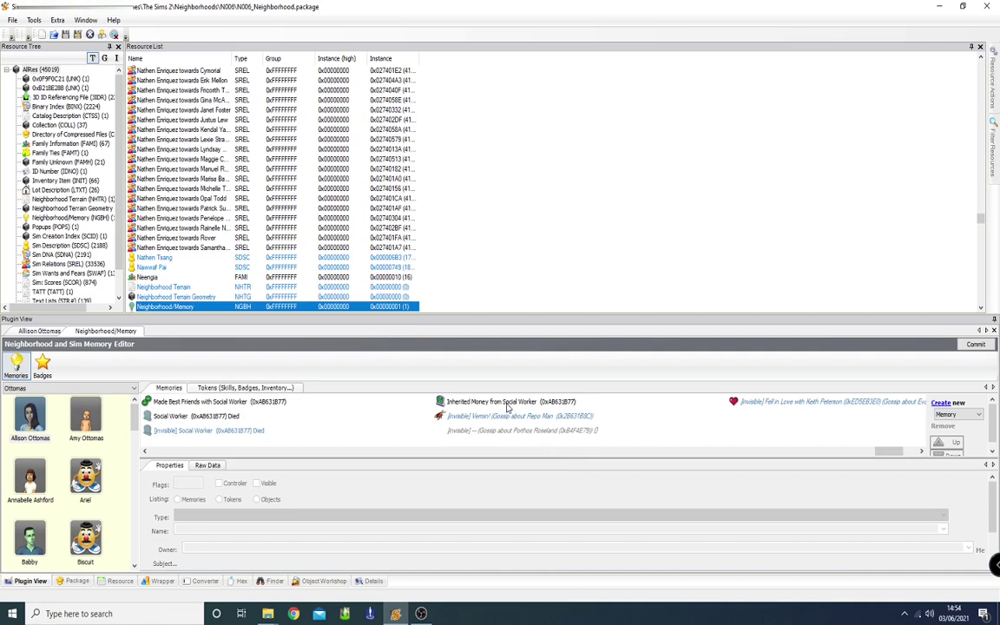
Insert a "Moved In {Memory - Reputation - Move In}" memory after "Inherited Money from Social Worker", with Allison Ottomas as both owner and subject
left_click(509, 404)
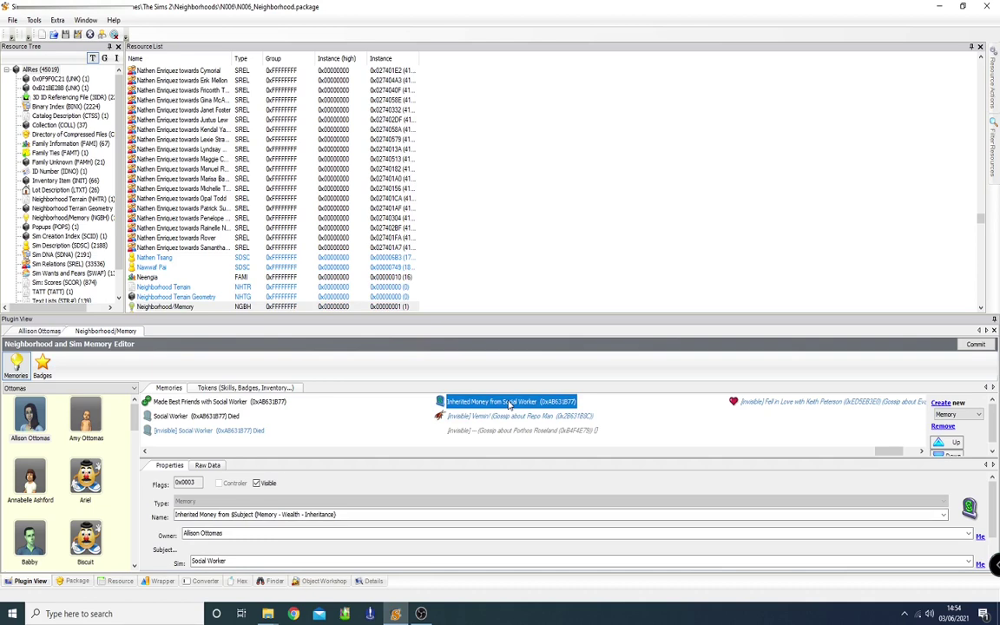
left_click(941, 403)
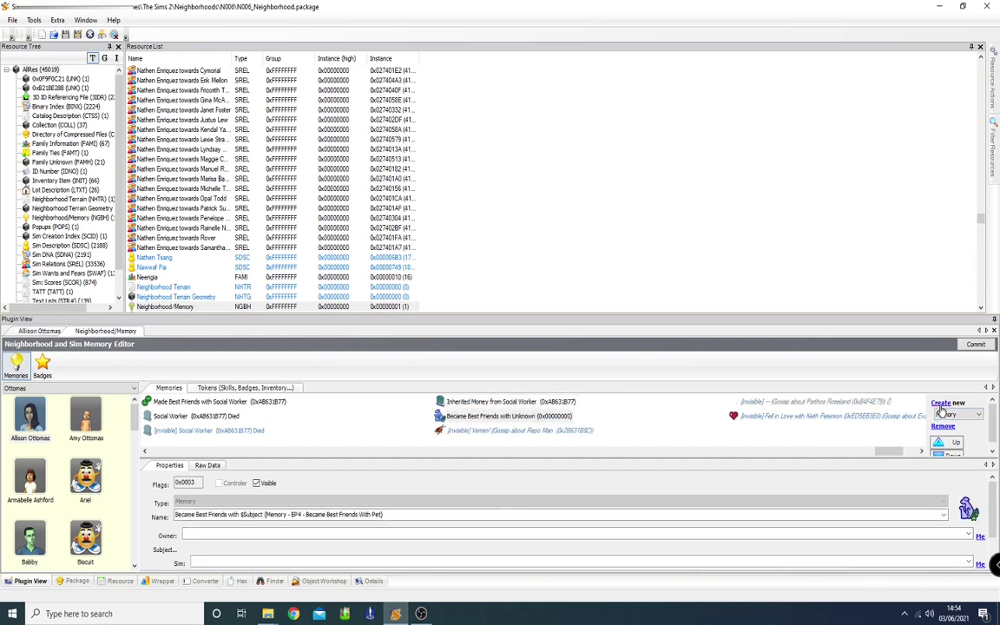
left_click(518, 416)
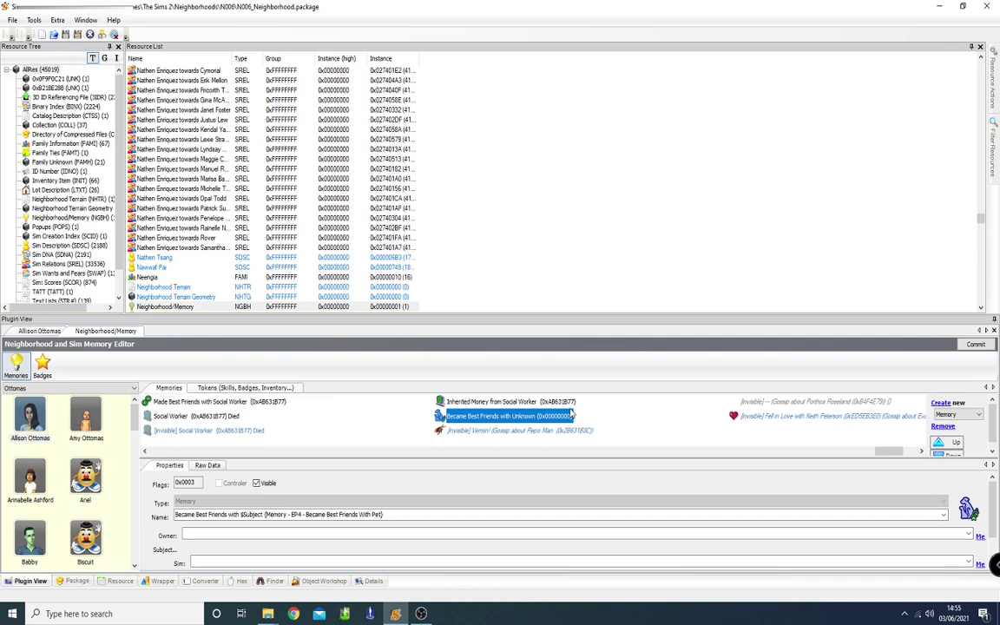
left_click(944, 518)
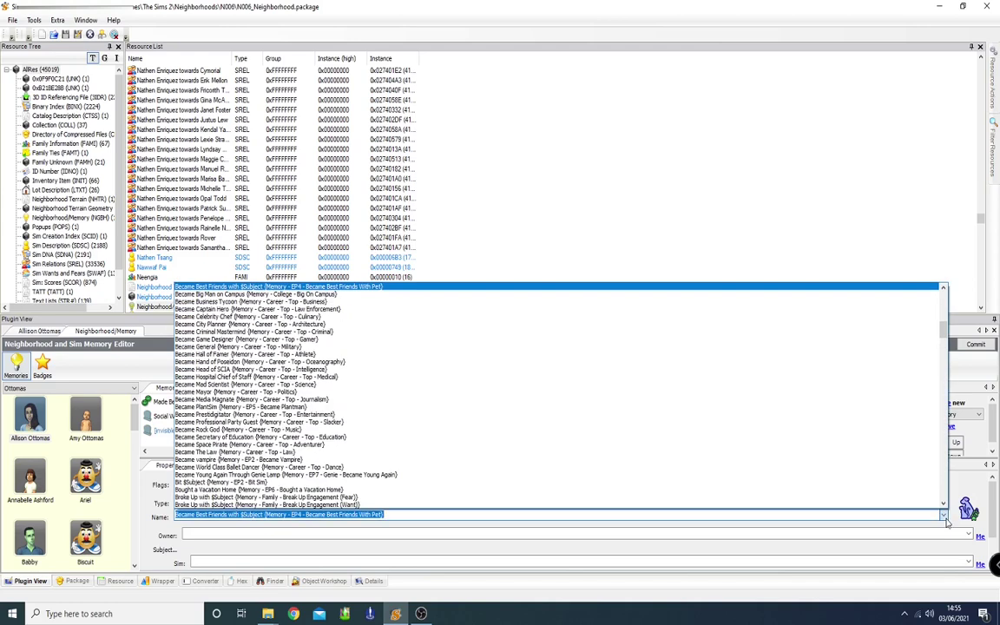
left_click(889, 515)
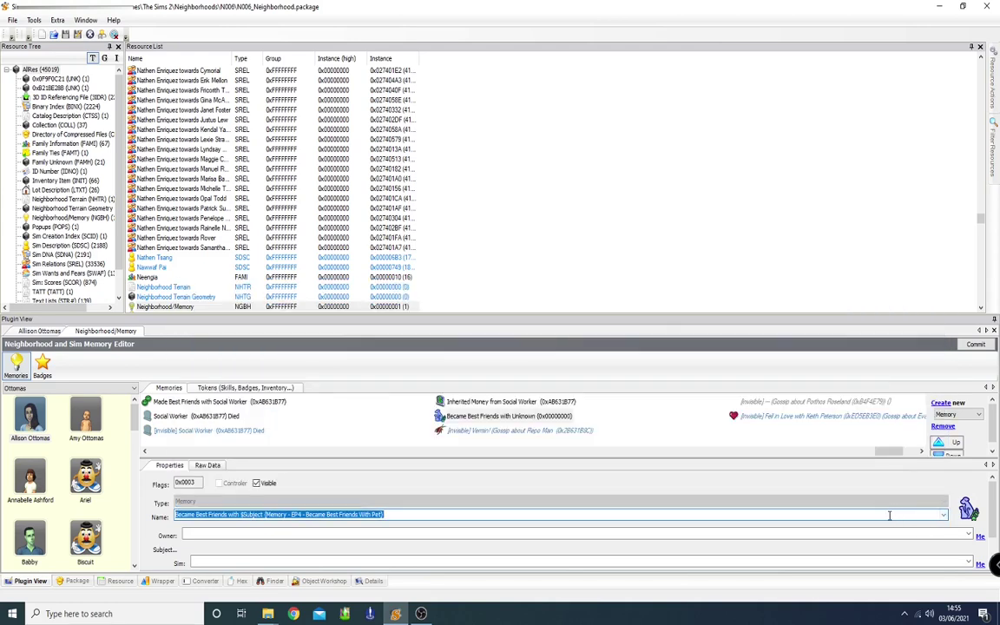
type("moved")
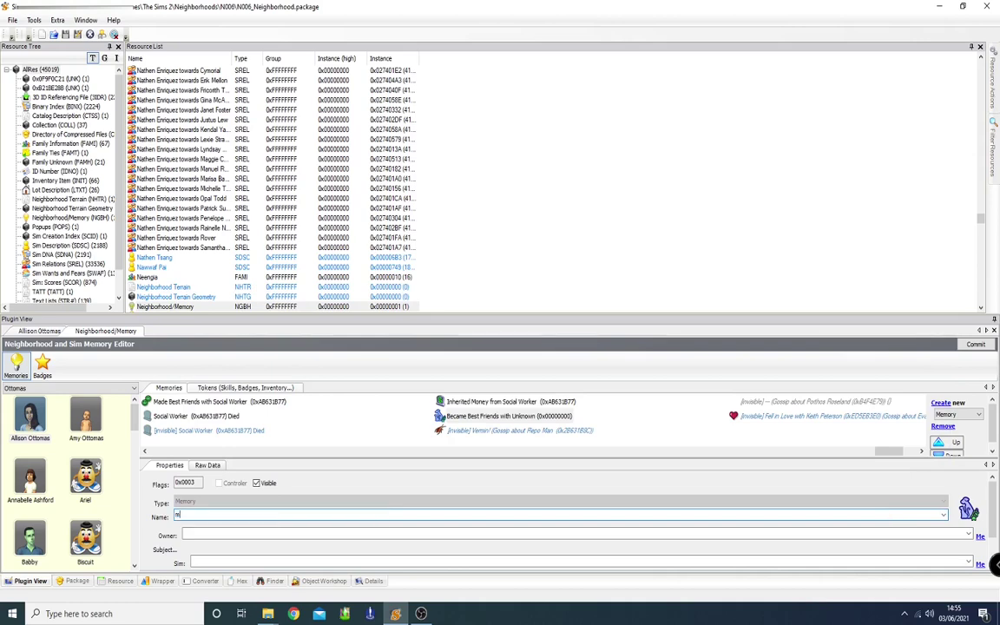
left_click(942, 514)
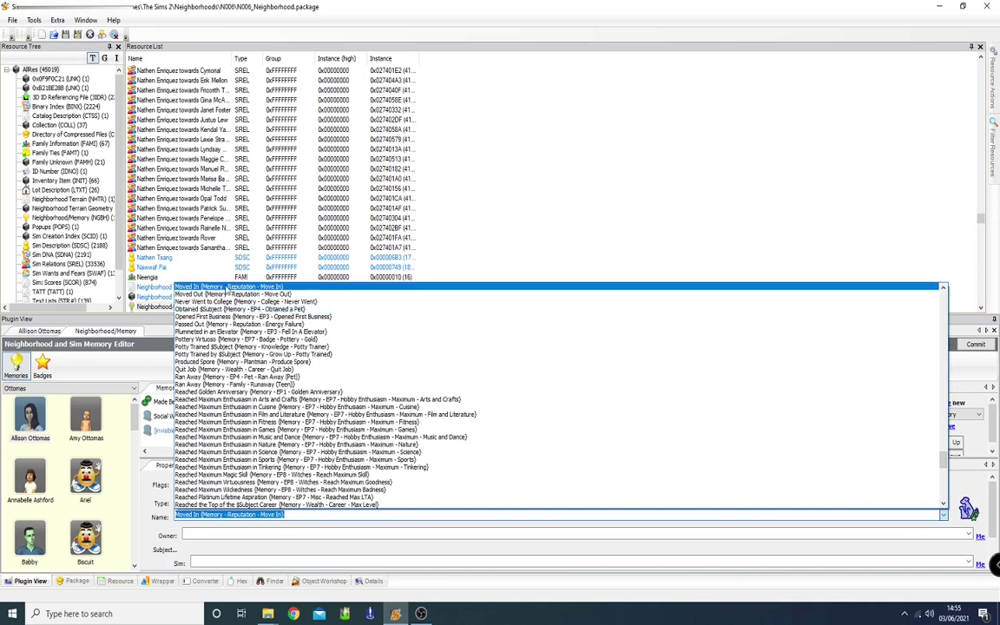
left_click(296, 290)
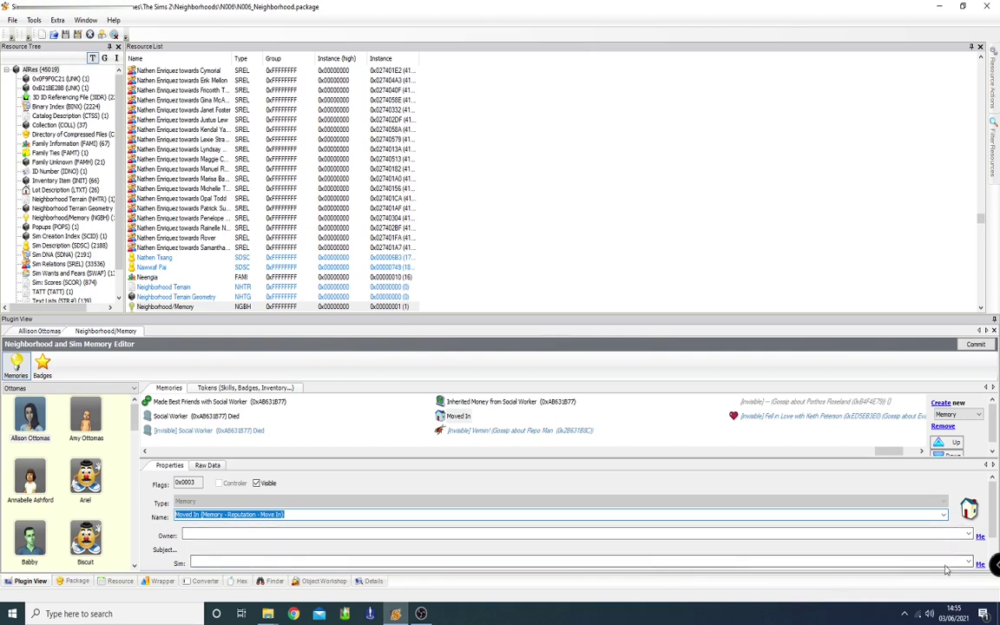
left_click(980, 536)
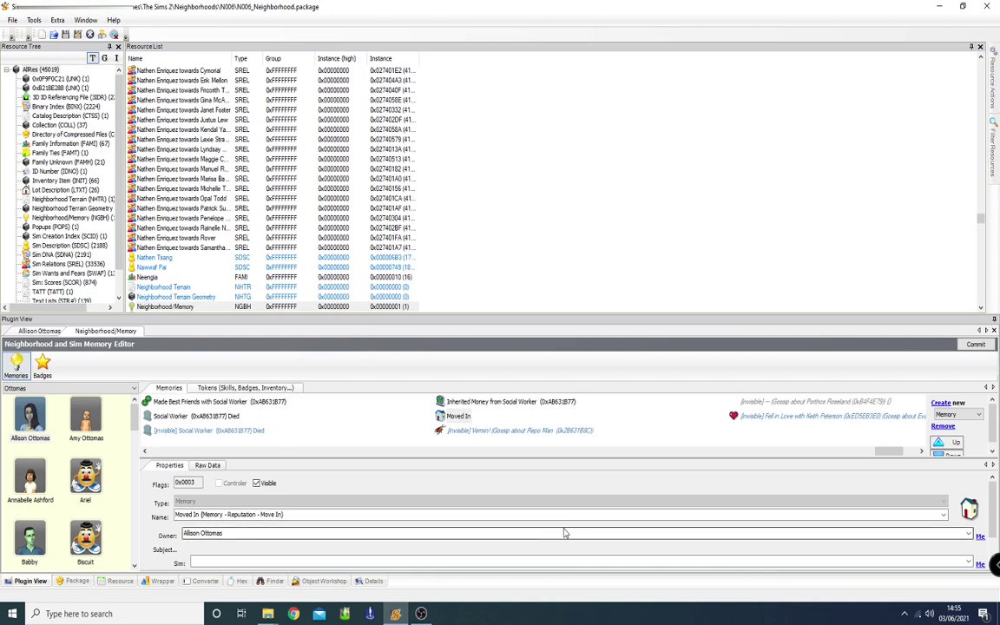
left_click(980, 565)
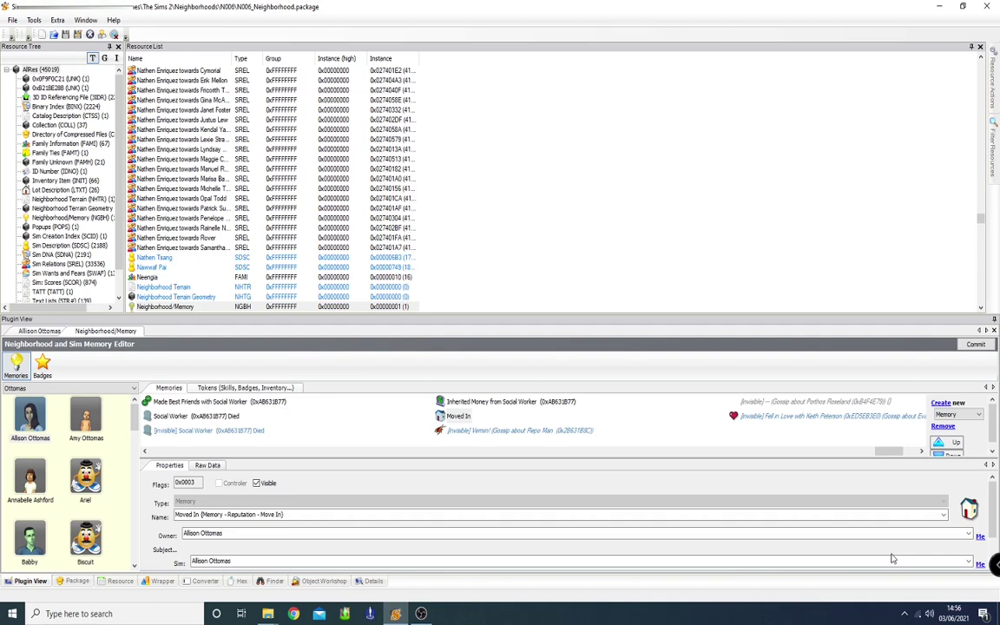
Insert a new memory after "Moved In" and set its name to "Met $Subject {Memory - Reputation - Met Someone}"
left_click(457, 416)
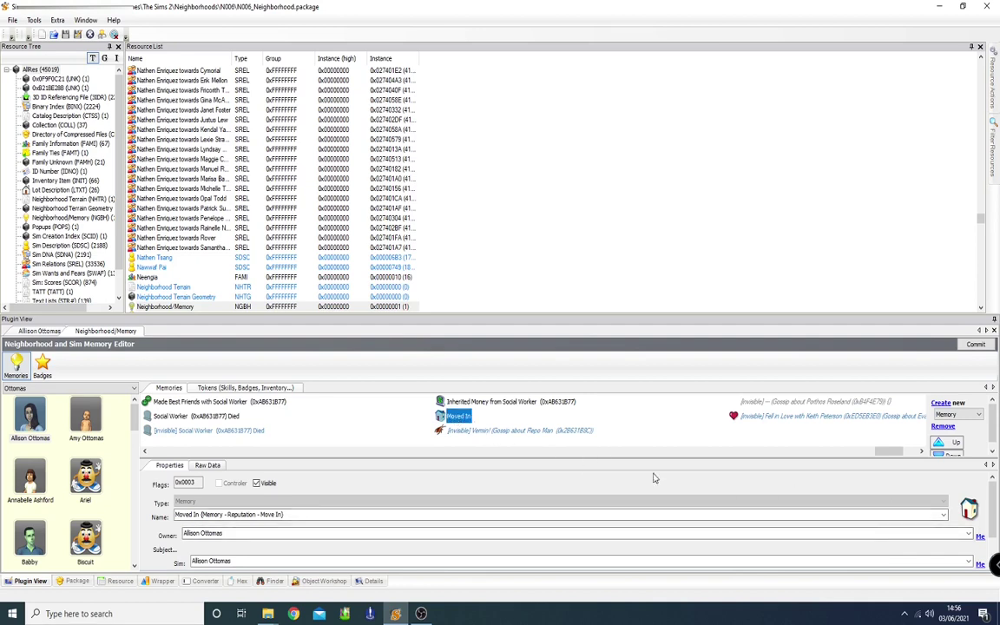
left_click(947, 402)
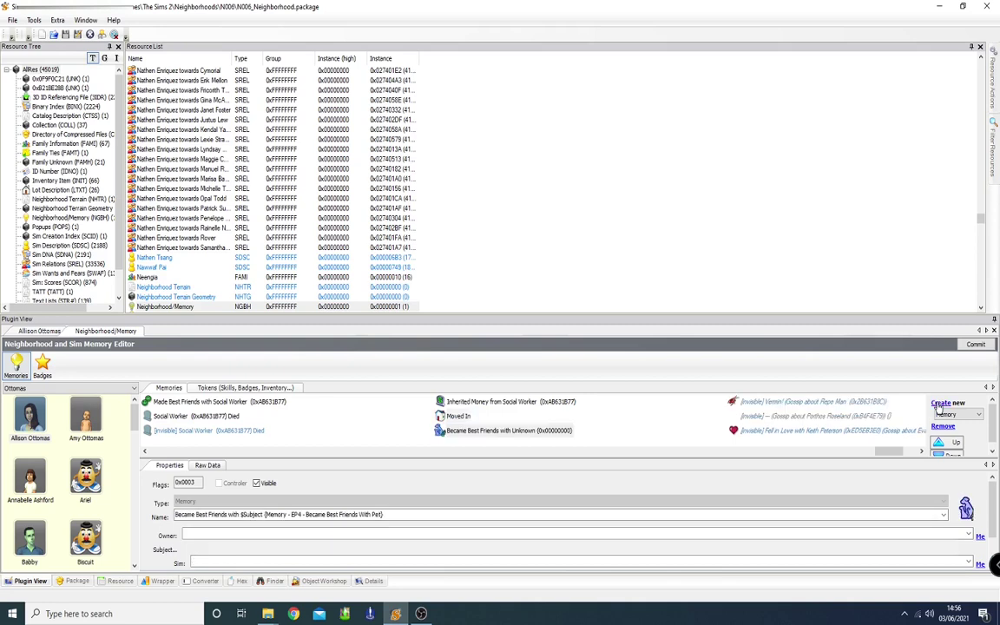
left_click(519, 434)
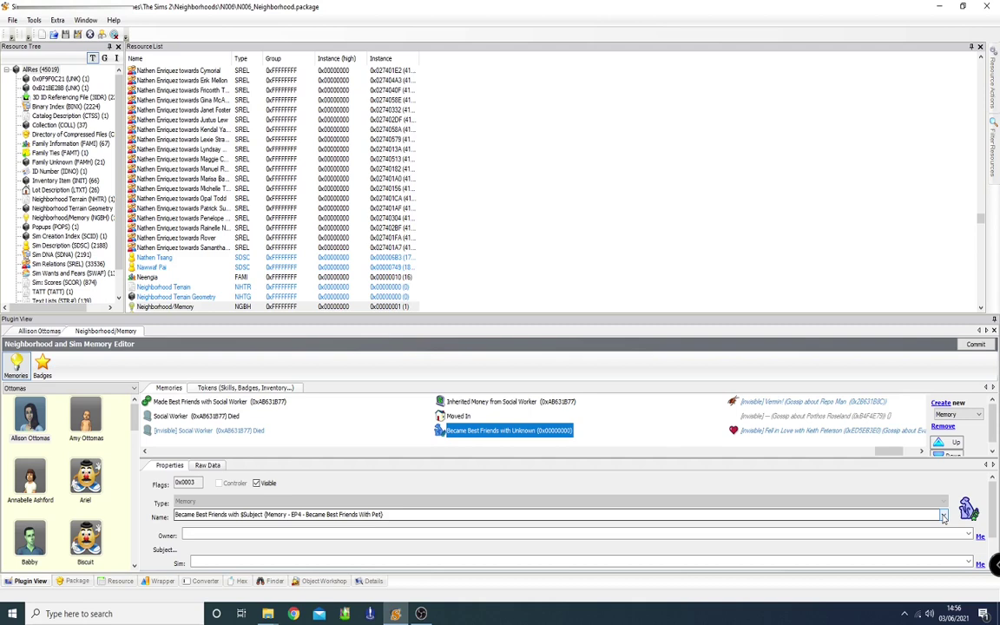
scroll(74, 456, "down", 3)
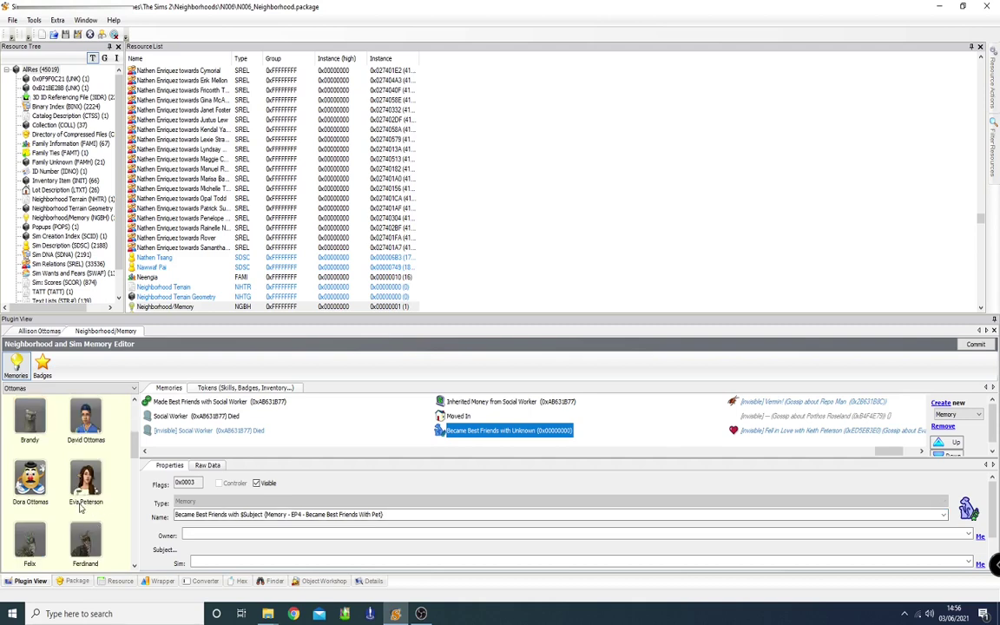
scroll(73, 450, "up", 3)
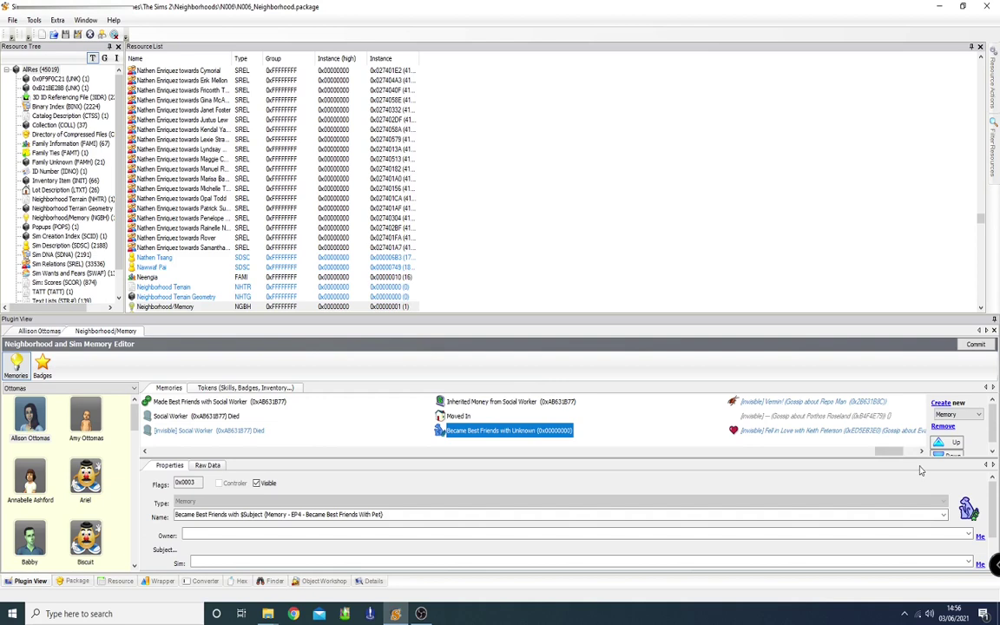
left_click(913, 517)
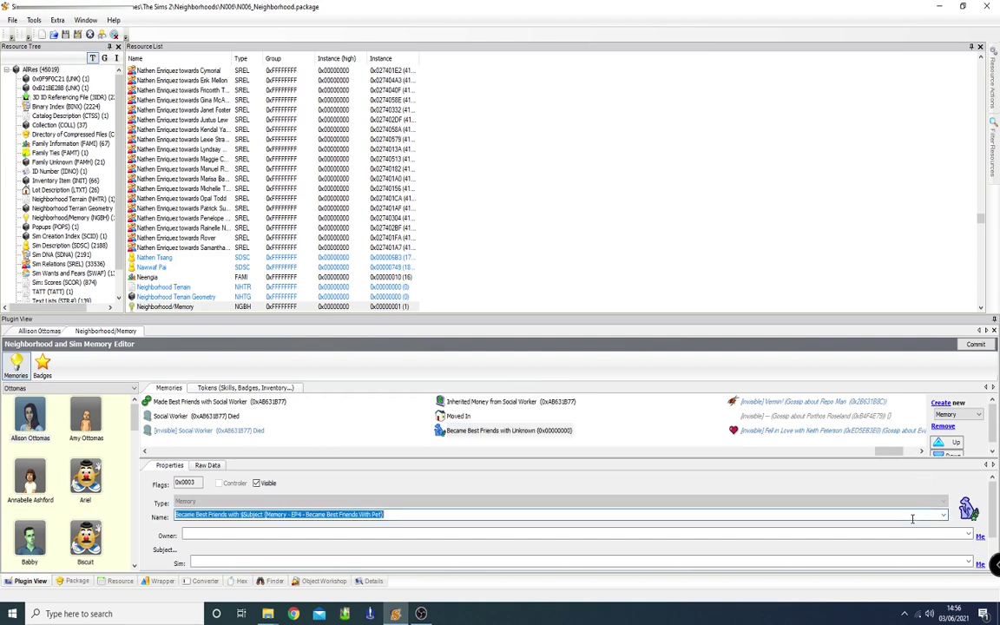
type("met")
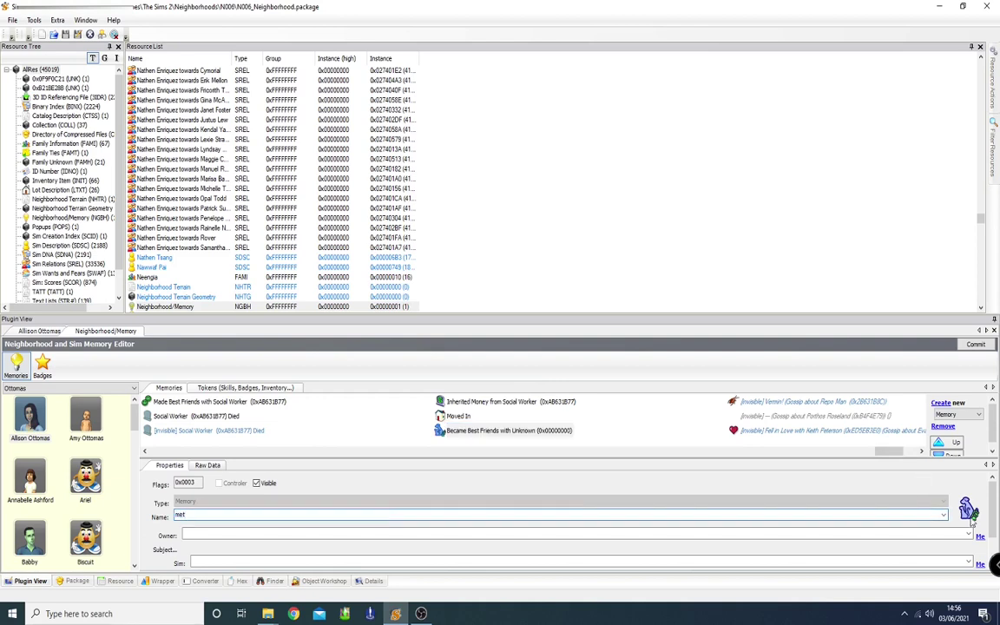
left_click(944, 515)
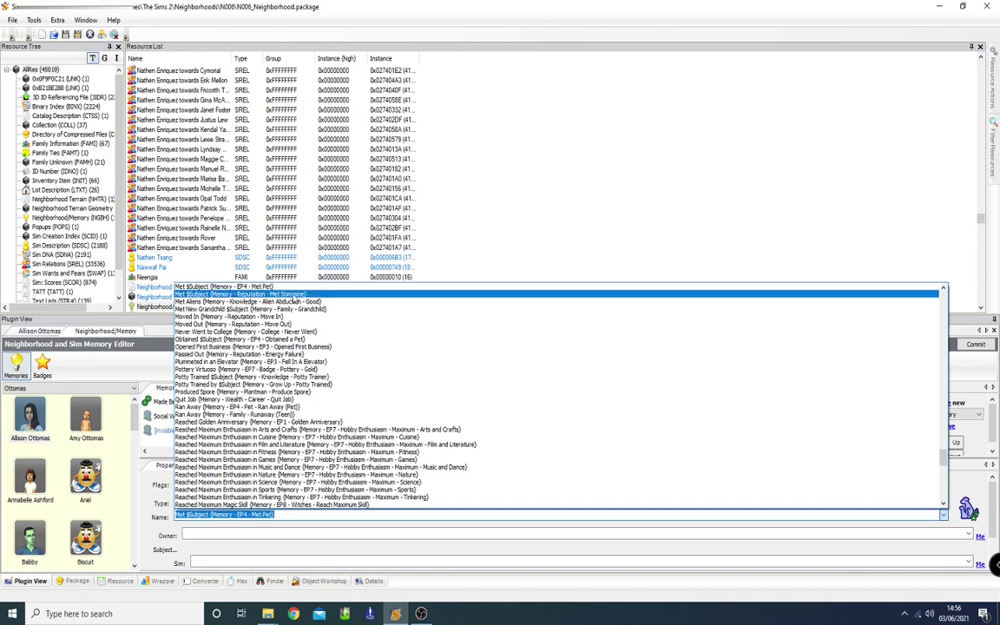
left_click(315, 298)
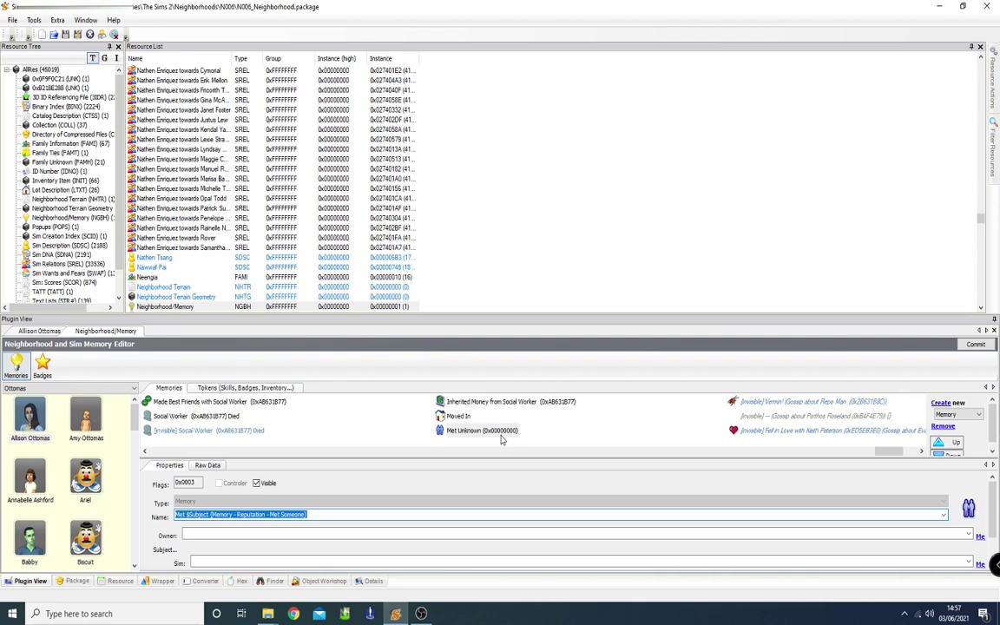
Set the "Met" memory's owner to Allison Ottomas and its subject Sim to Eva Peterson
left_click(980, 539)
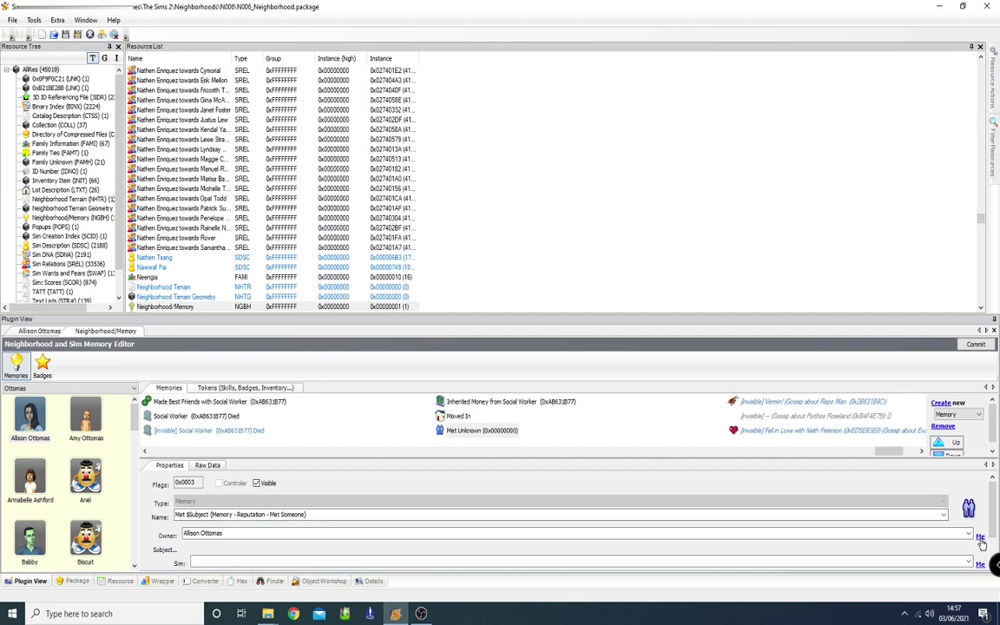
left_click(737, 561)
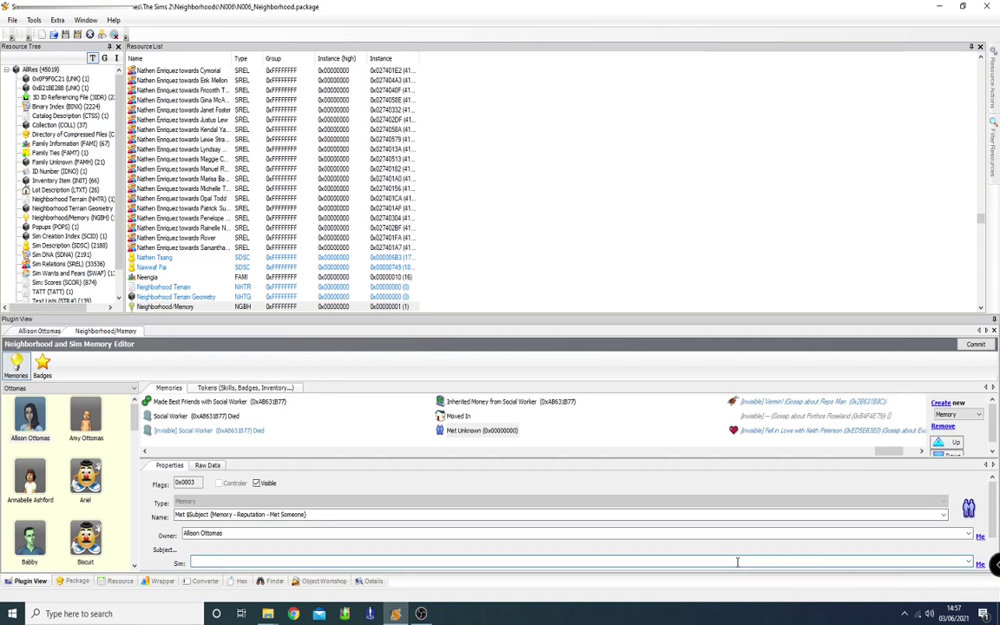
type("Eva")
left_click(968, 562)
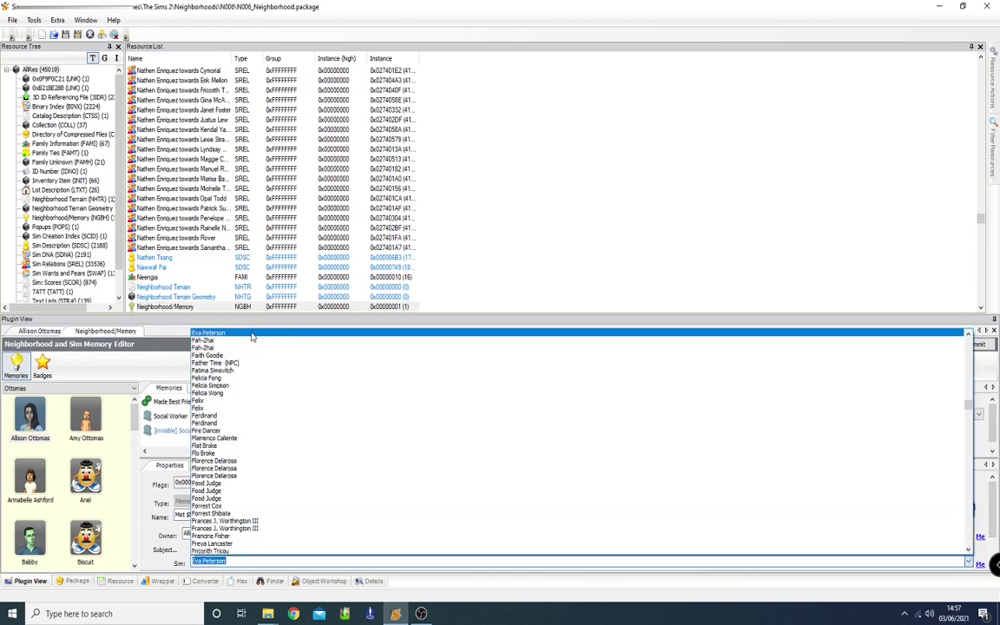
left_click(266, 337)
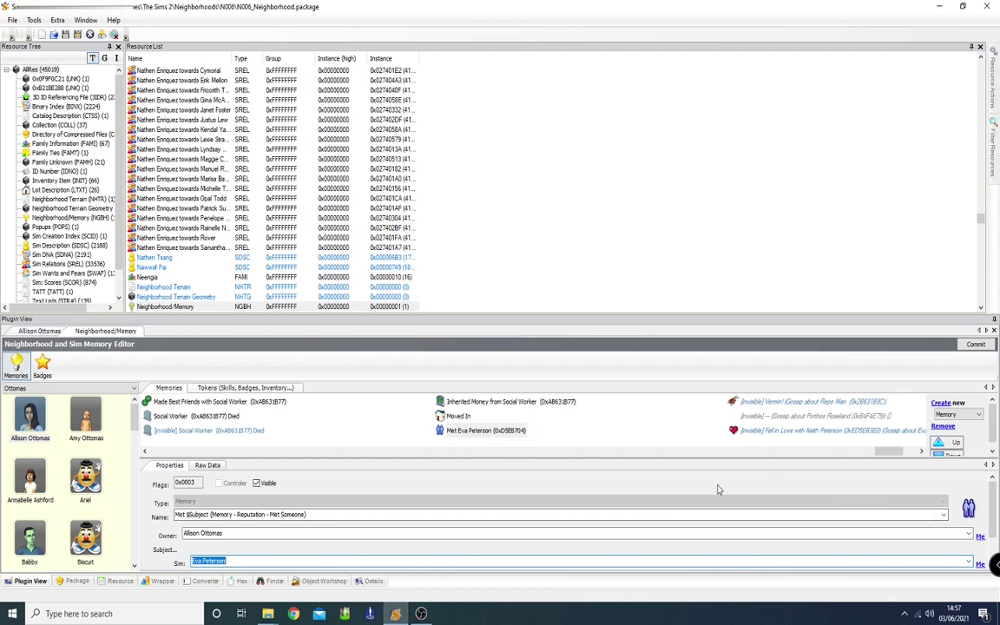
Insert a new memory after "Met Eva Peterson" and set its name to "$Subject Died {Memory - Knowledge - Death - General}"
left_click(496, 434)
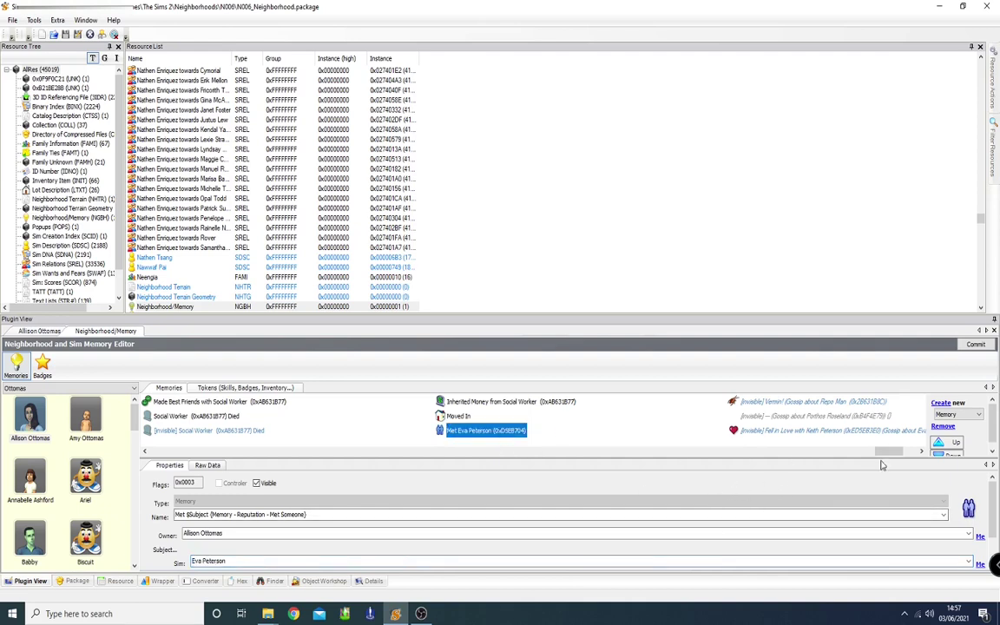
left_click(941, 403)
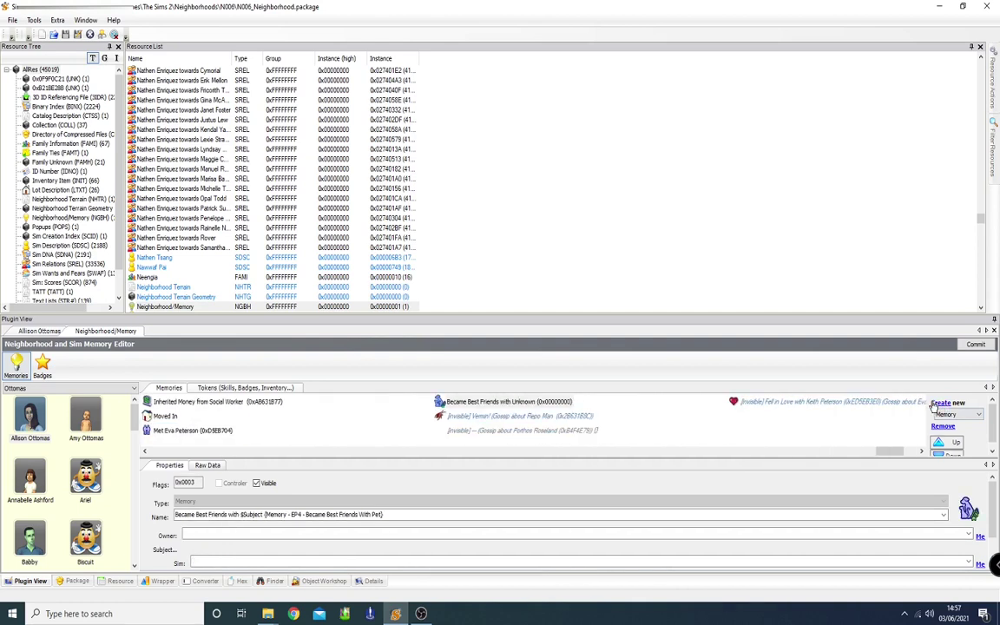
left_click(695, 514)
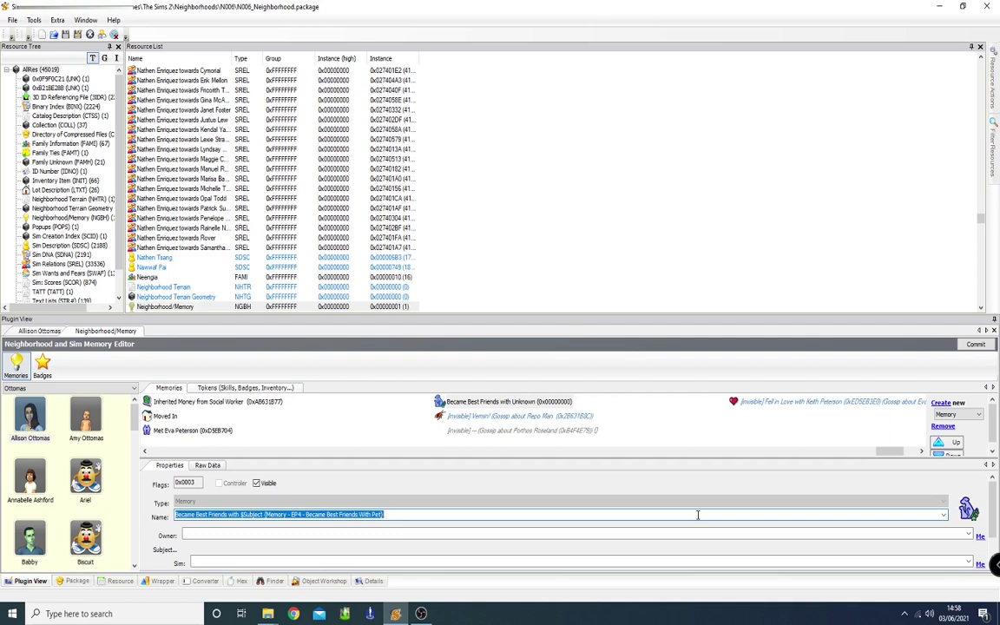
type("B")
type("subject")
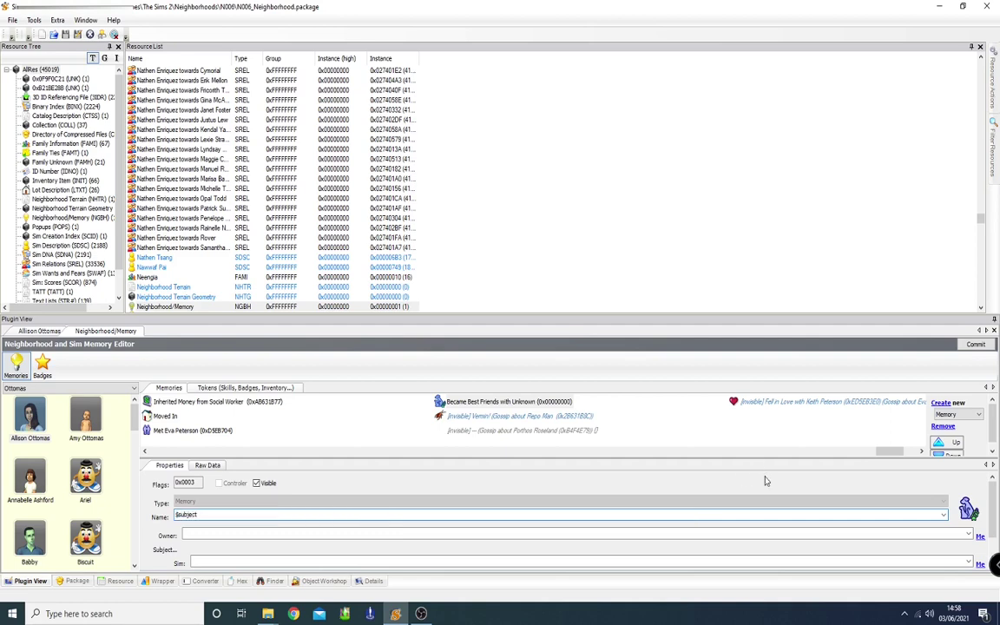
left_click(944, 515)
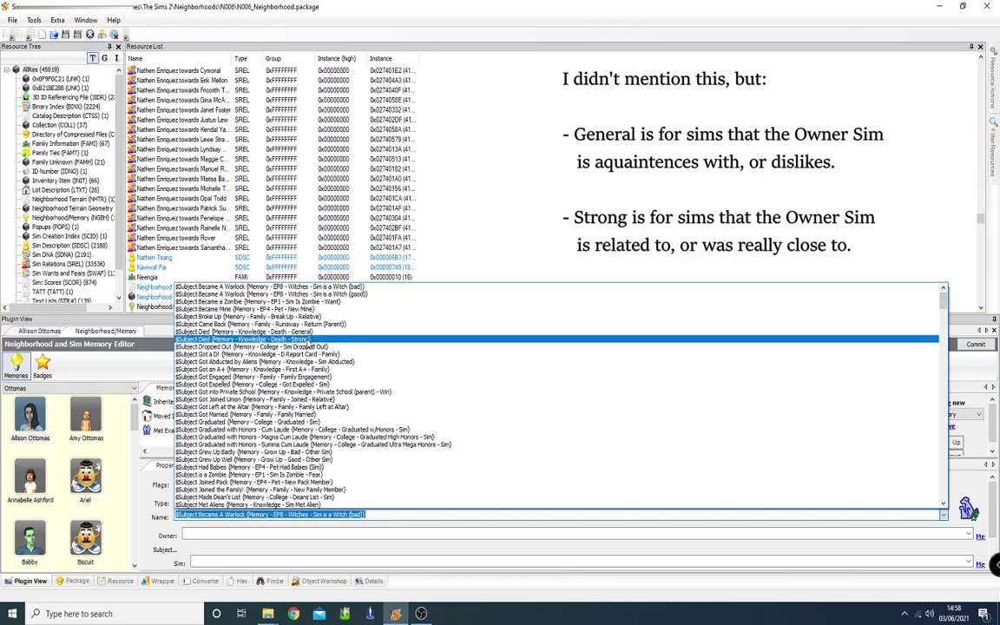
left_click(280, 331)
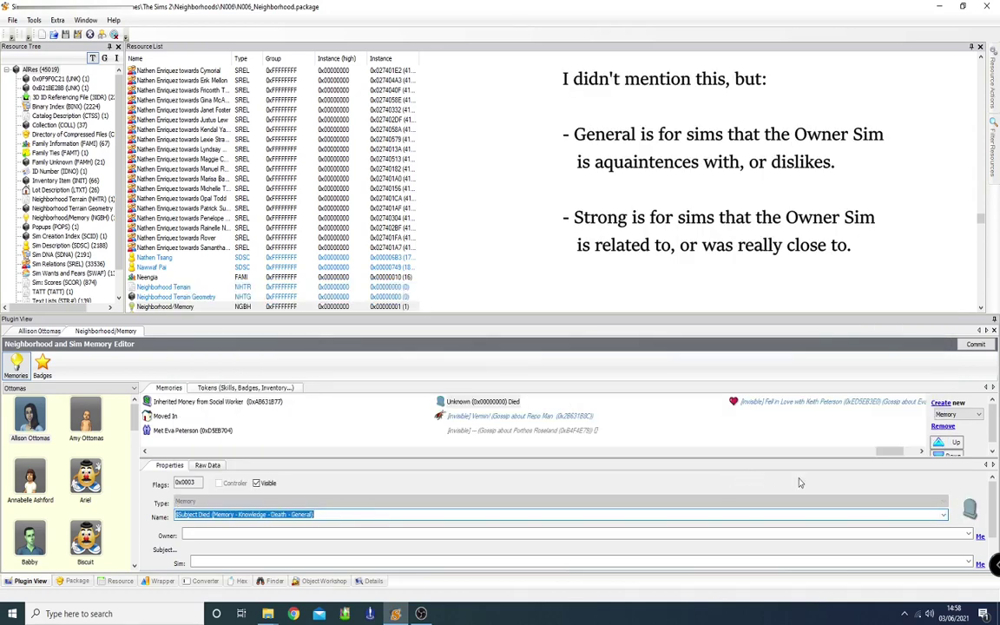
Set the "Died" memory's owner to Allison Ottomas and its subject Sim to Chester Tricou
left_click(980, 537)
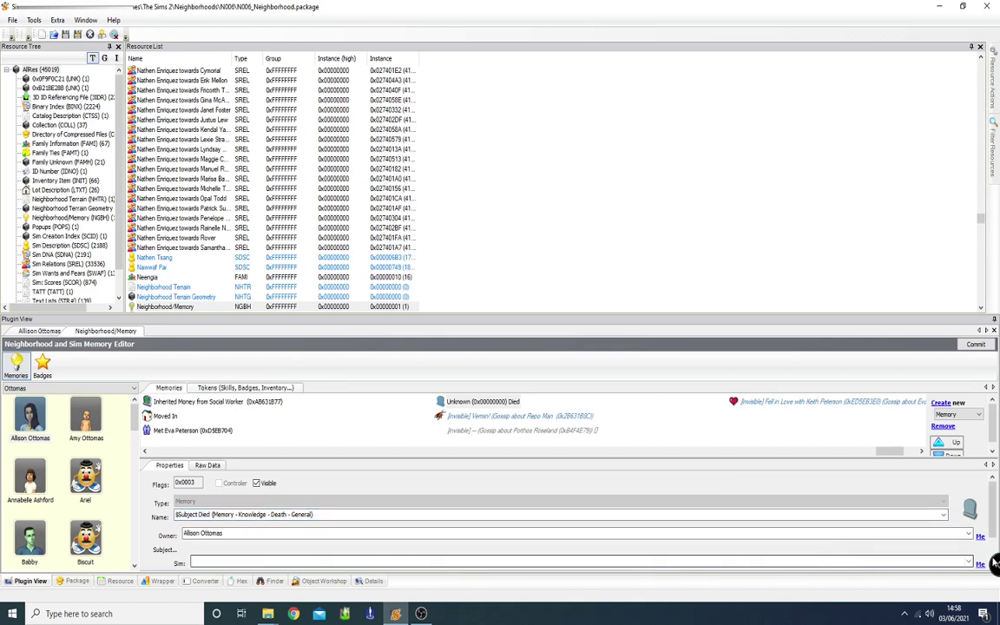
left_click(993, 615)
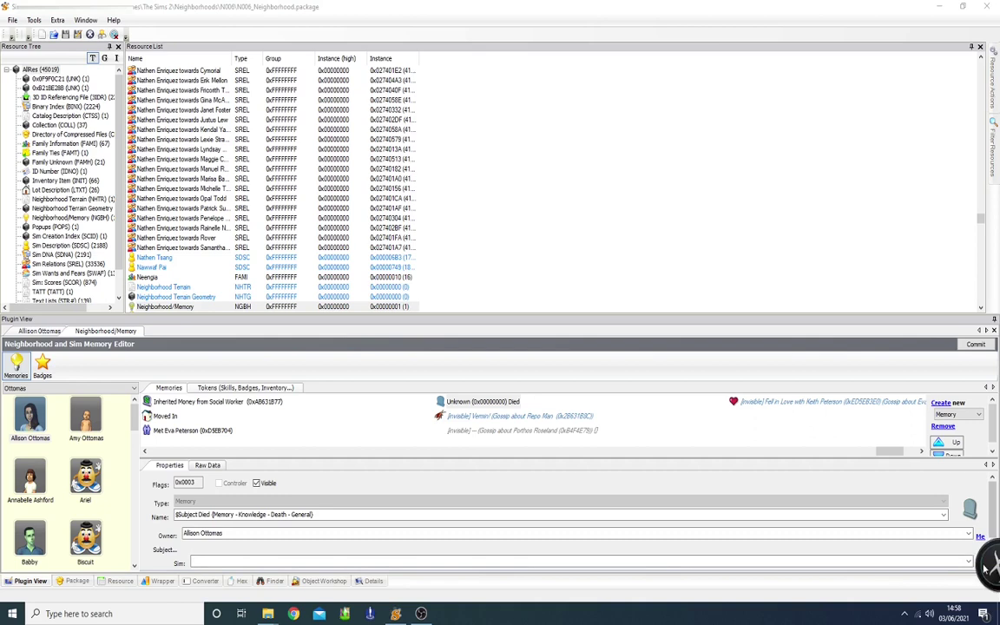
left_click(968, 563)
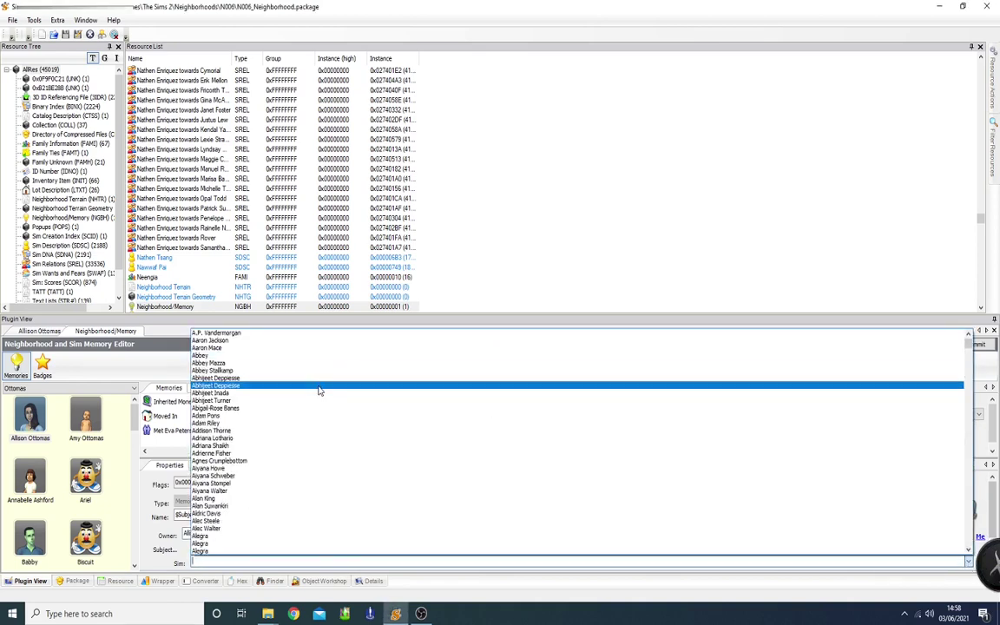
scroll(313, 406, "down", 5)
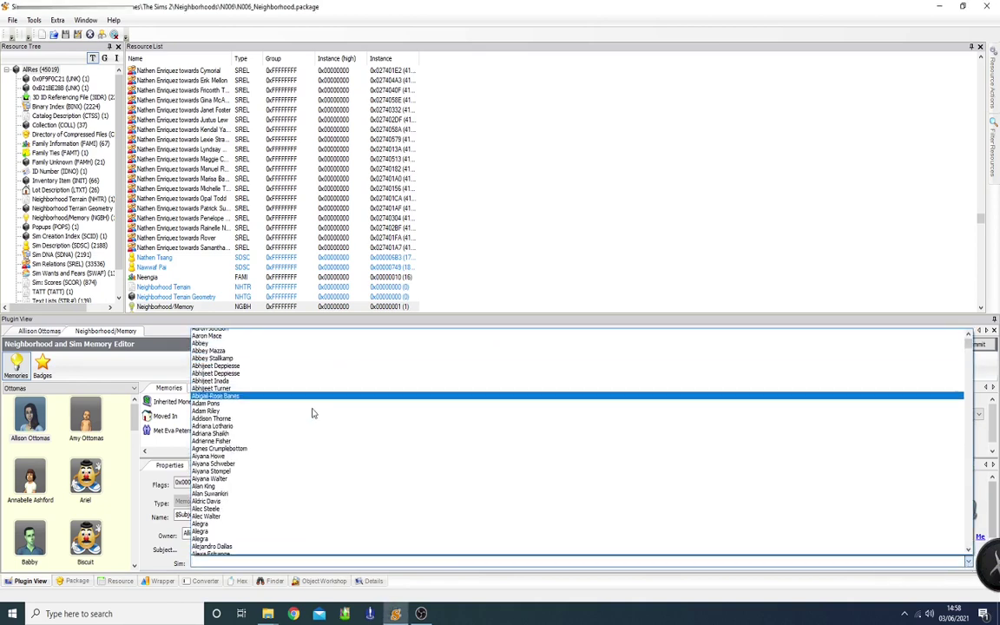
scroll(308, 413, "down", 20)
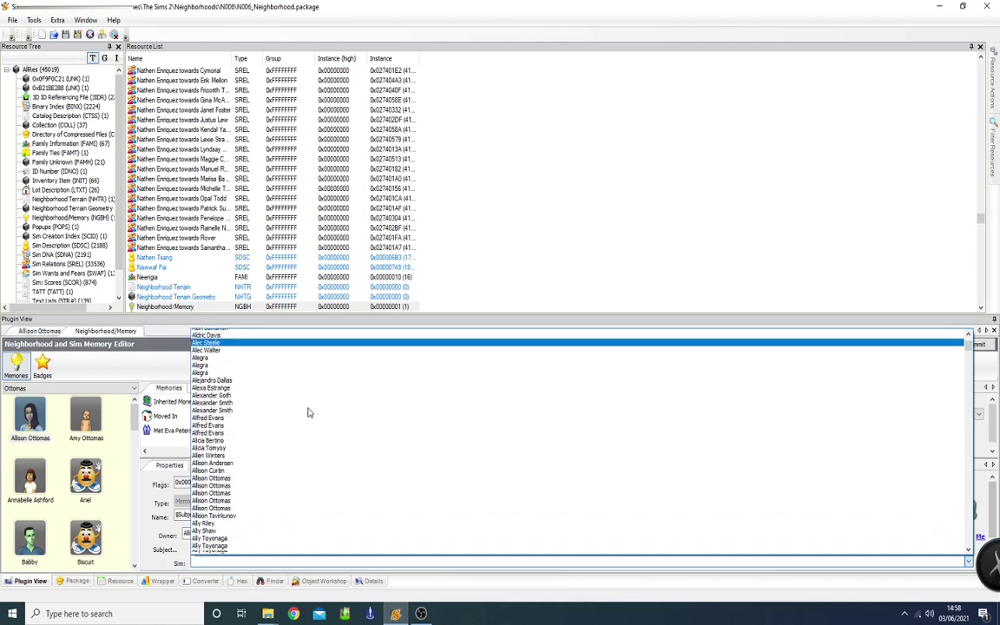
left_click(382, 490)
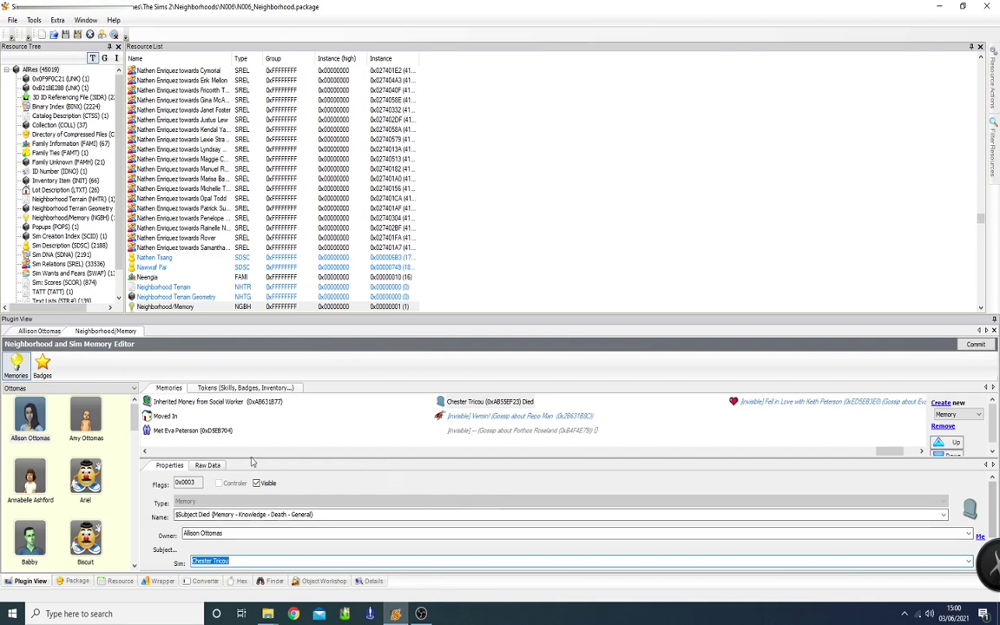
Change the last digit of the death memory's raw data value "Memory is Ready to Go" to 4 and return to its properties
left_click(207, 466)
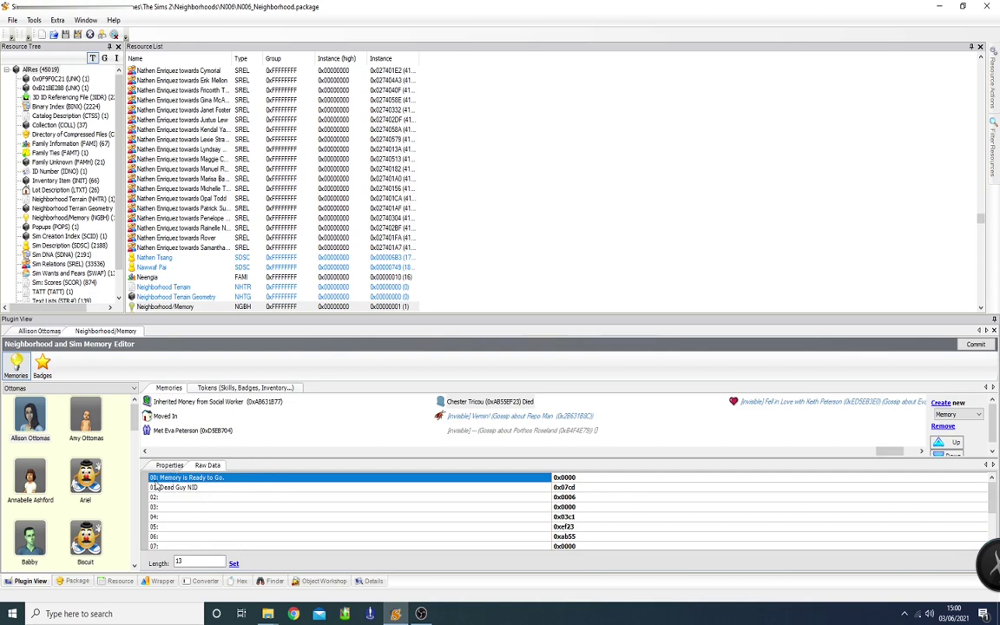
left_click(601, 478)
key("BackSpace")
type("4")
left_click(170, 465)
Insert a new memory after "Chester Tricou Died" and set its name to "Got a Job {Memory - Wealth - Career - Enter Track}"
left_click(483, 403)
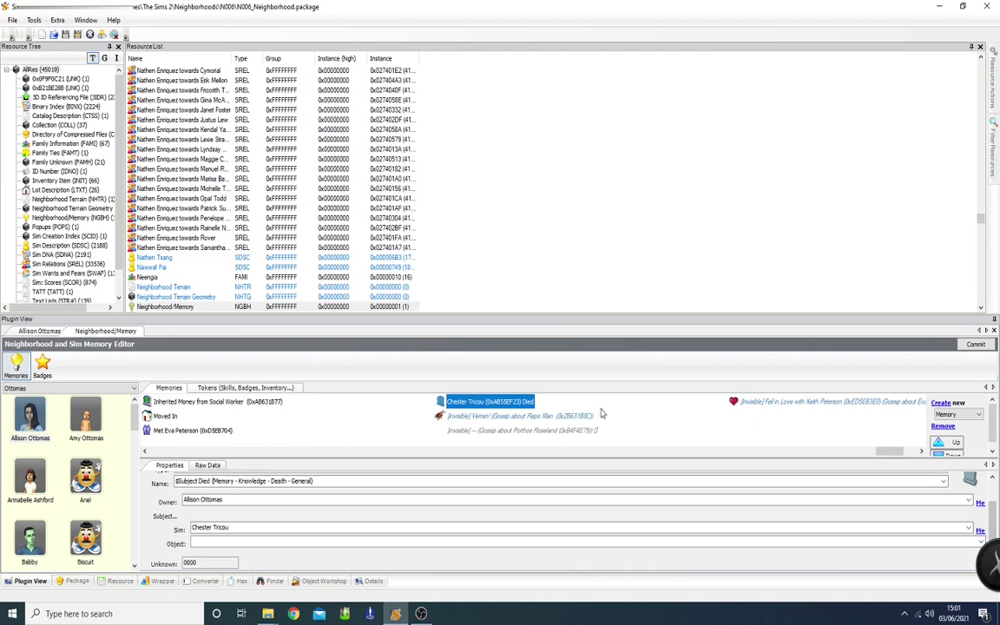
left_click(943, 405)
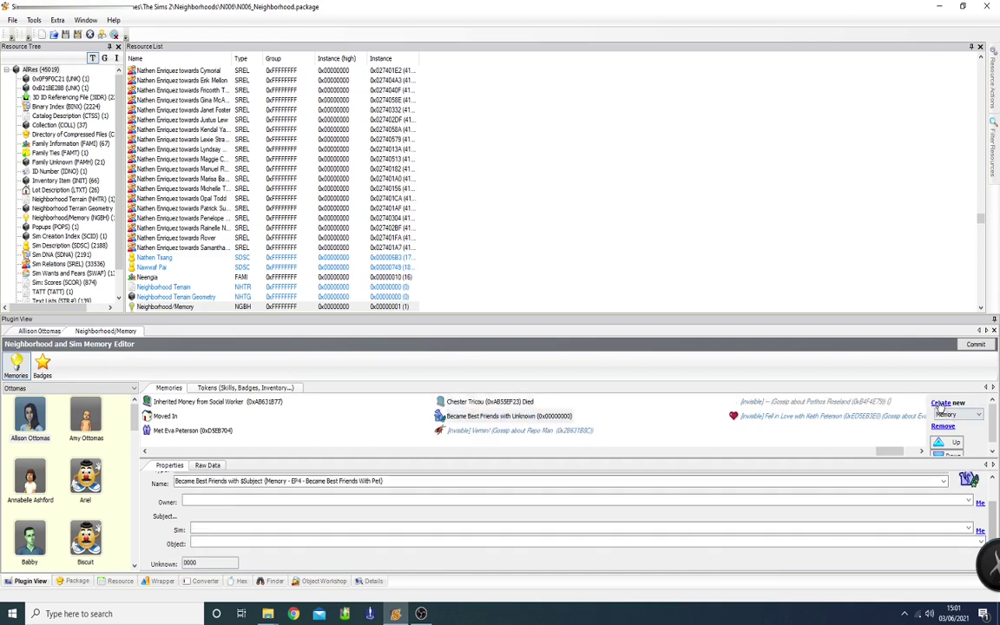
left_click(529, 481)
type("got a")
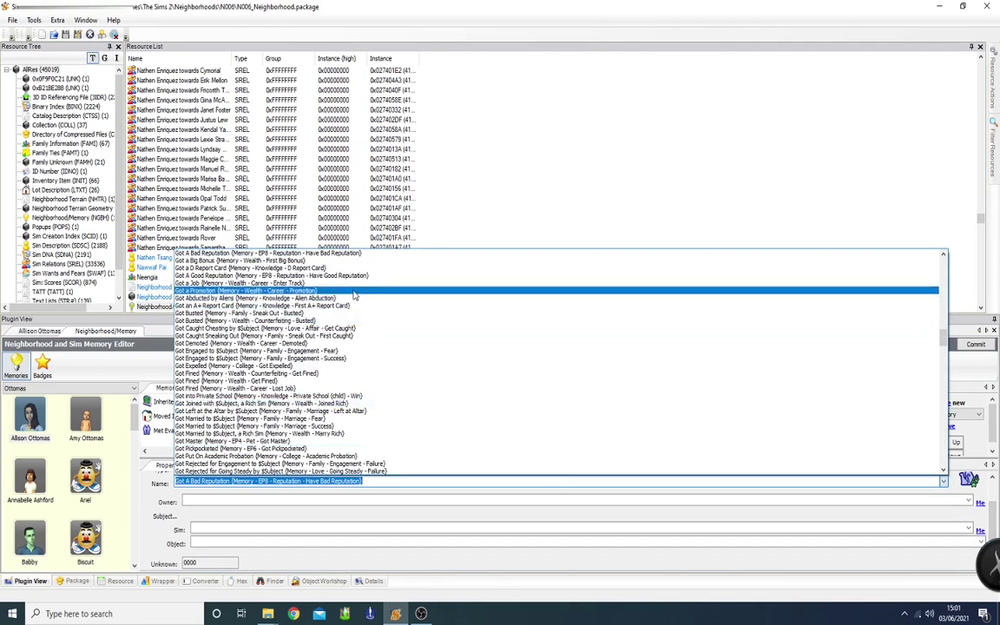
left_click(316, 283)
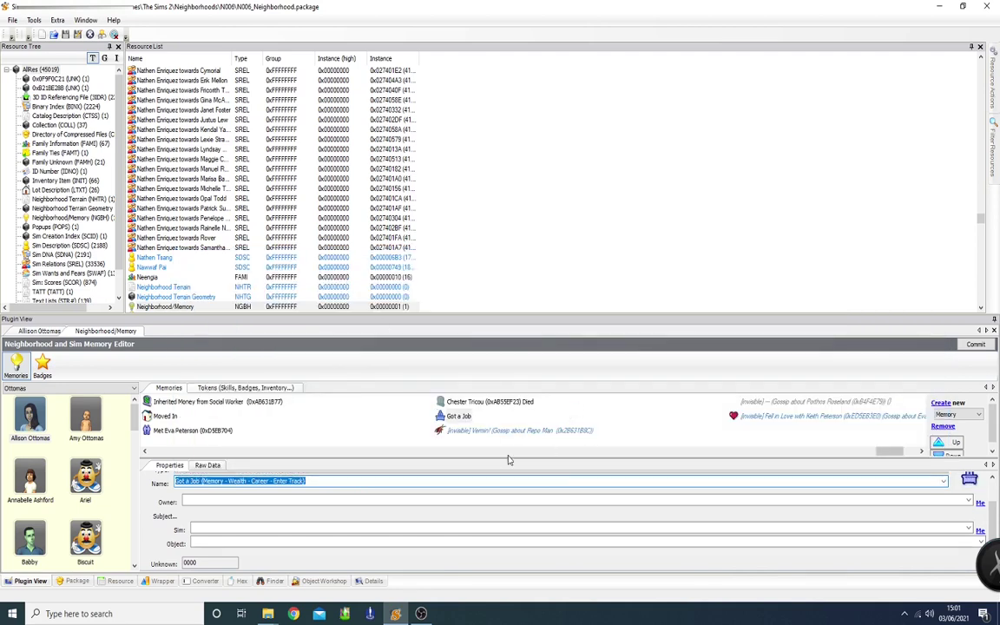
Set the "Got a Job" memory's owner to Allison Ottomas and its raw data values 05 and 06 to 0x0c9e and 0xbd47
left_click(981, 507)
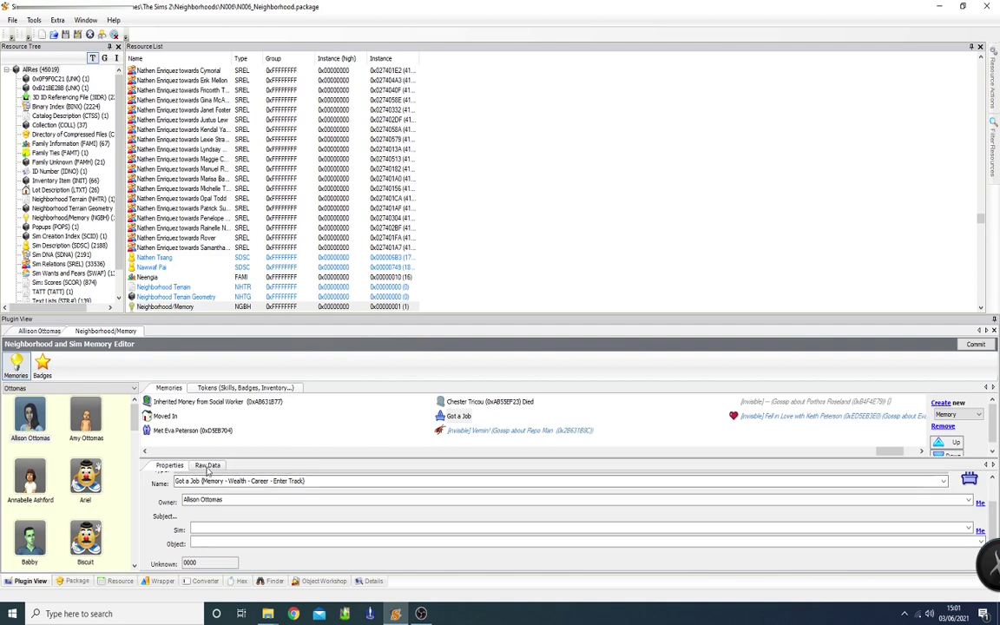
left_click(208, 466)
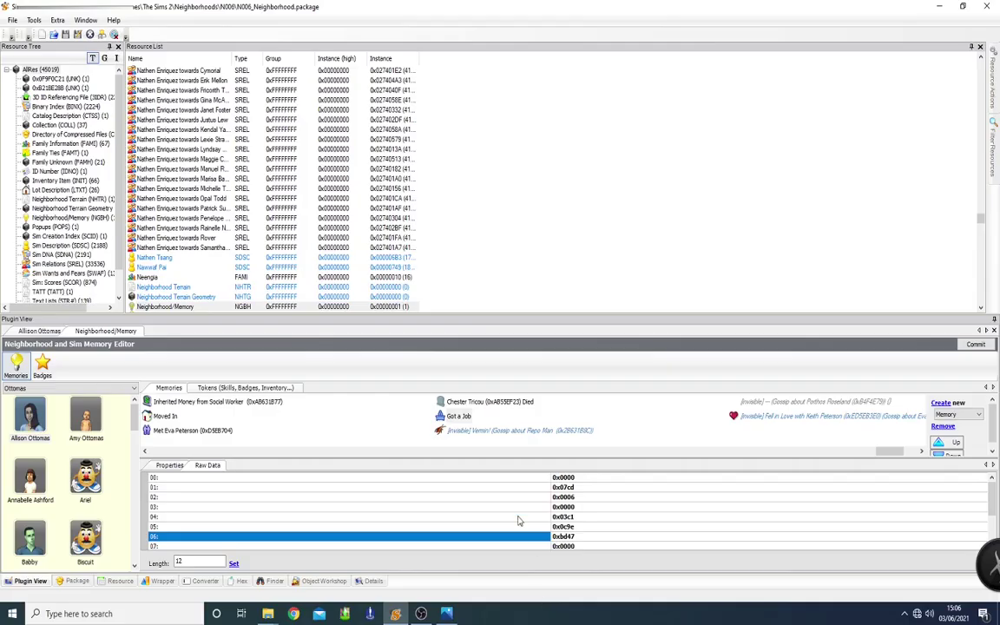
left_click(170, 465)
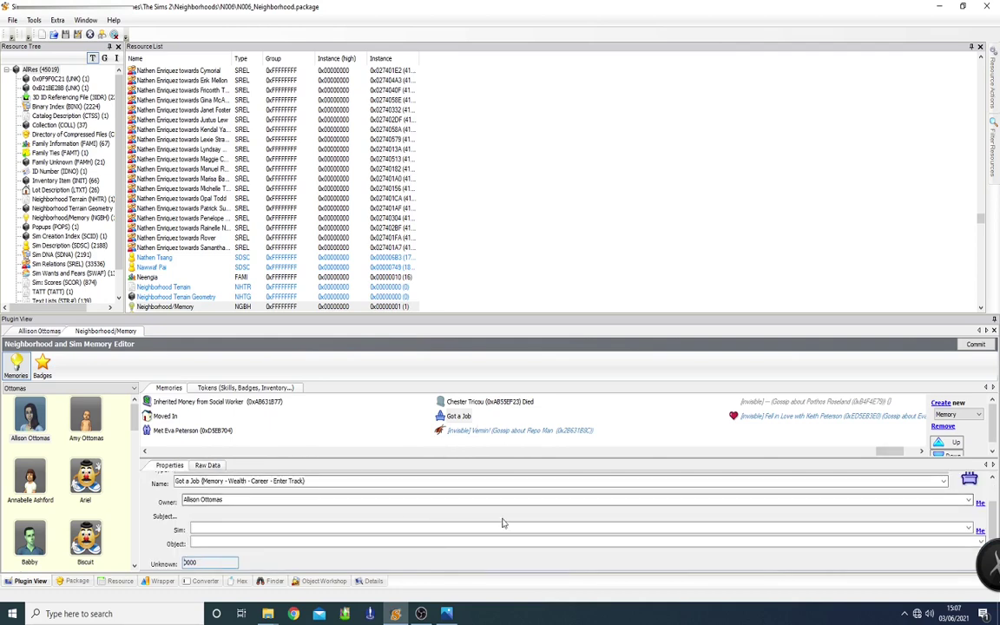
scroll(156, 474, "up", 1)
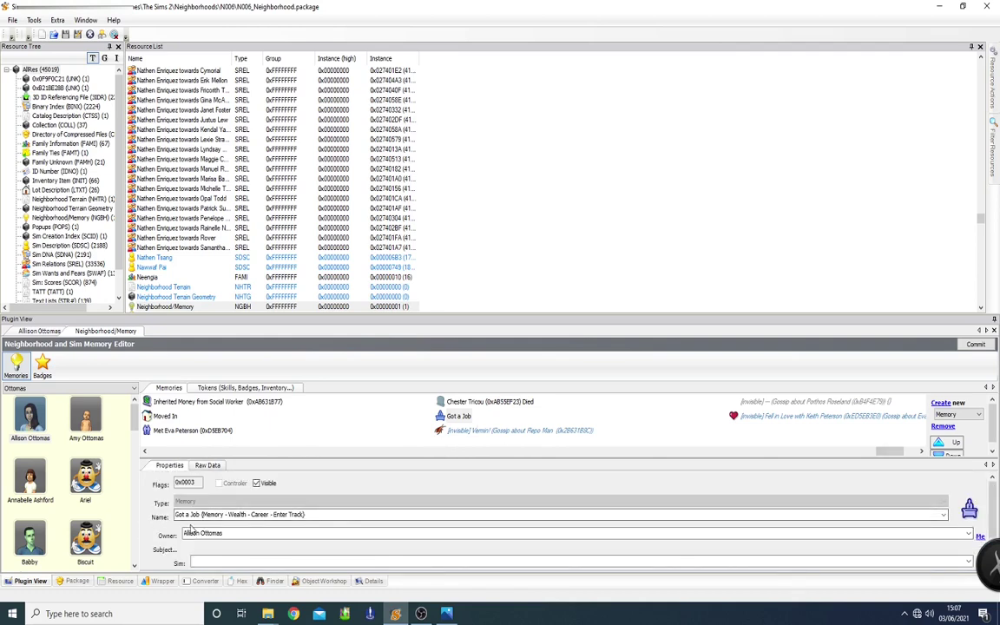
Insert a new memory after "Got a Job" and set its name to "Got a Promotion {Memory - Wealth - Career - Promotion}"
left_click(457, 416)
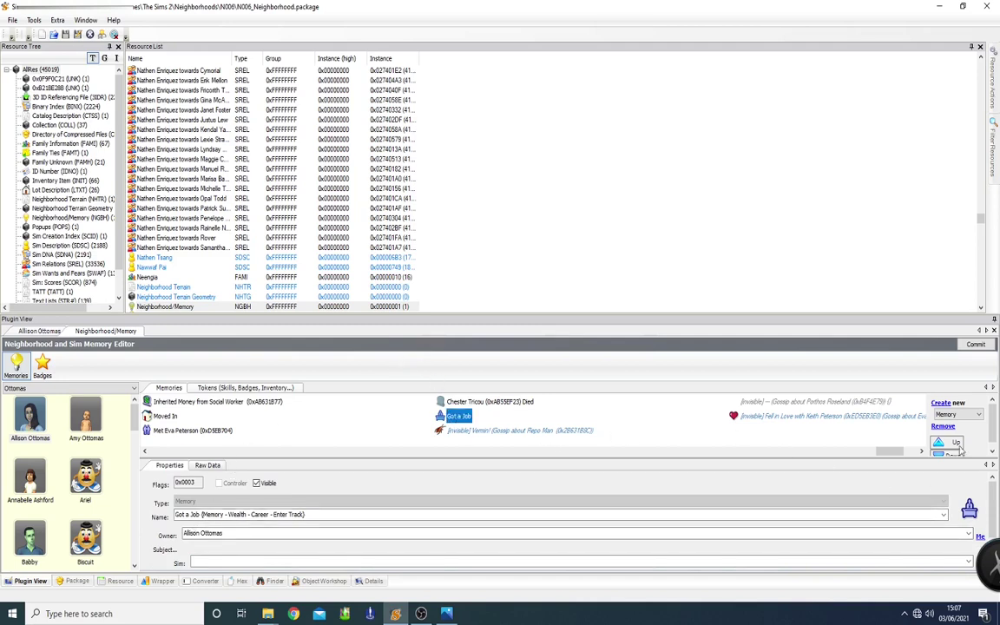
left_click(947, 403)
left_click(466, 433)
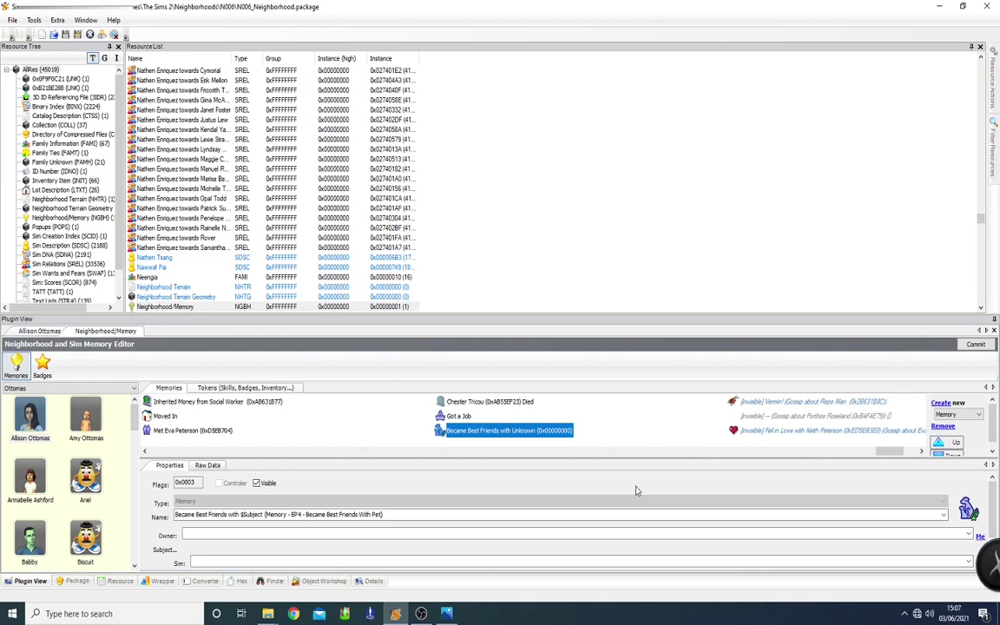
left_click(542, 514)
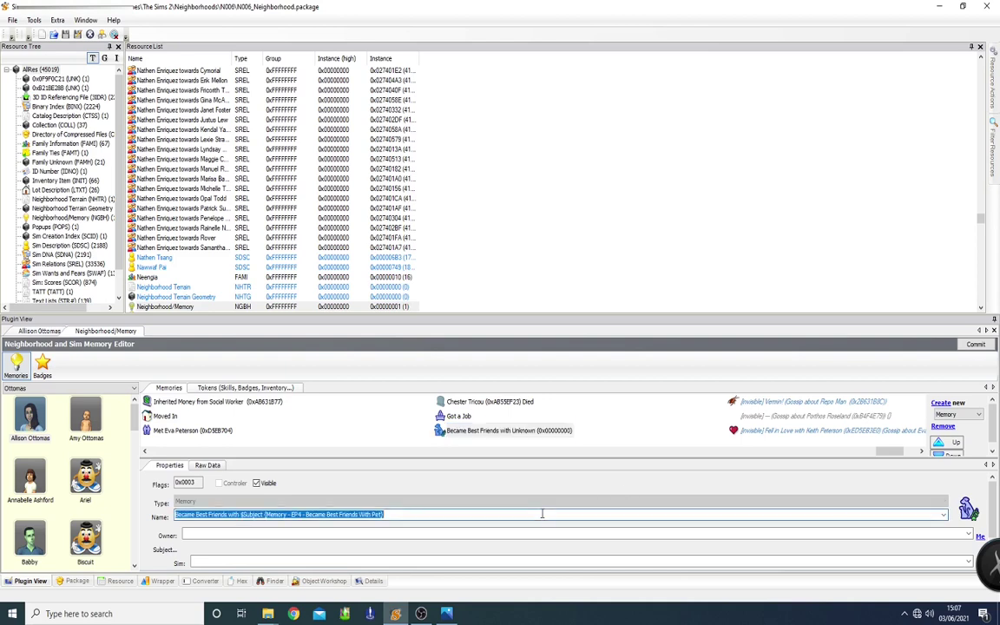
type("got")
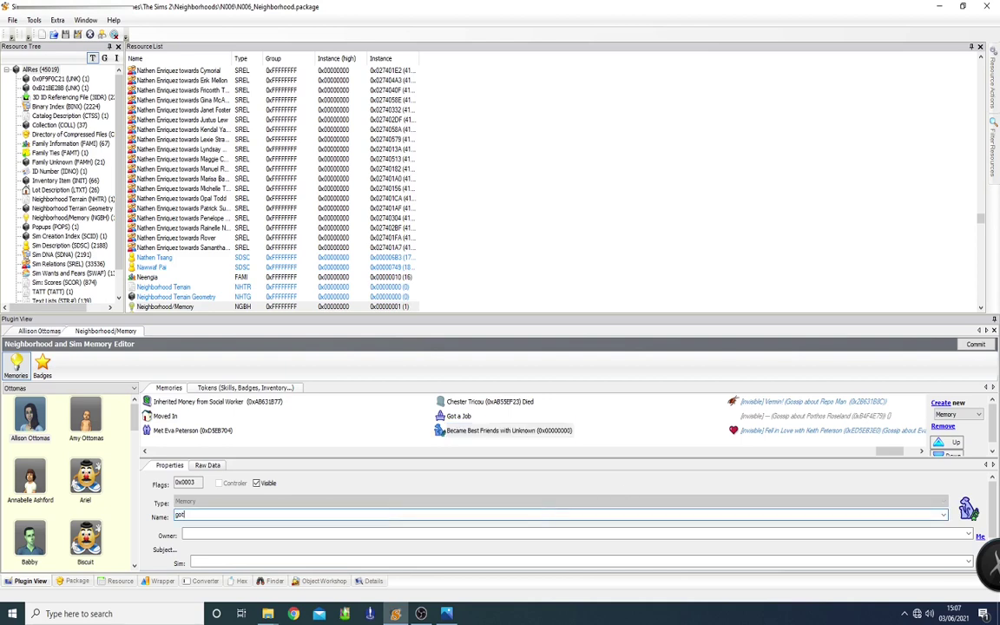
key("alt+Down")
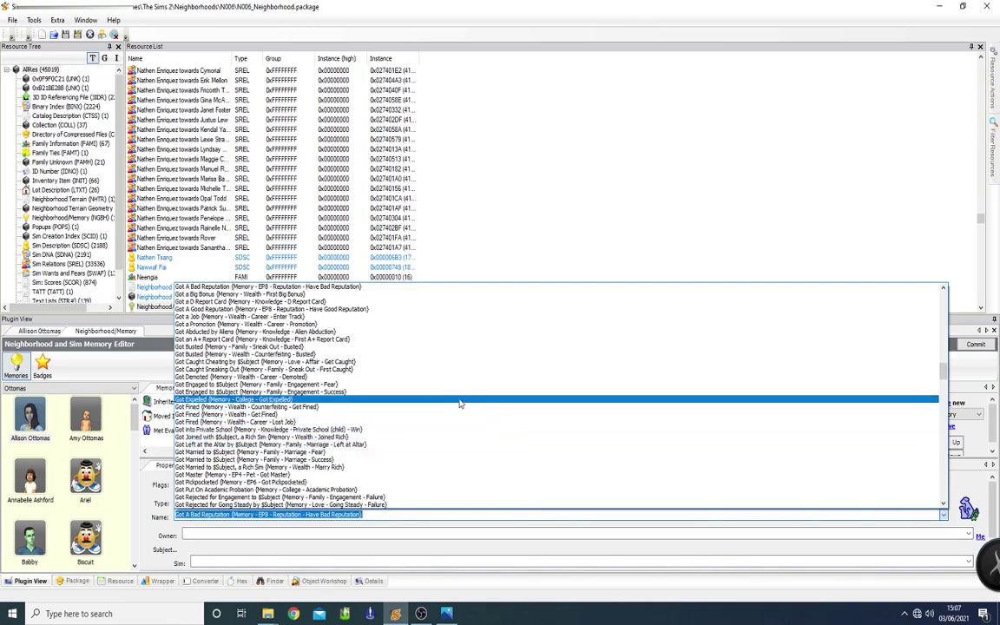
left_click(368, 325)
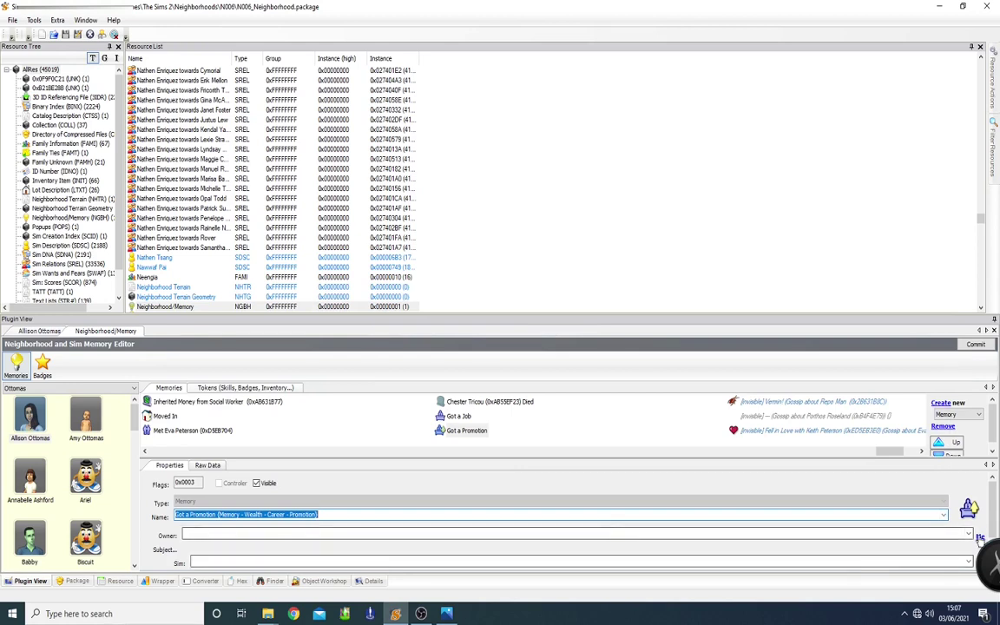
Set the "Got a Promotion" memory's owner to Allison Ottomas and its raw data values 05 and 06 to 0x0c9e and 0xbd47
left_click(206, 467)
left_click(583, 528)
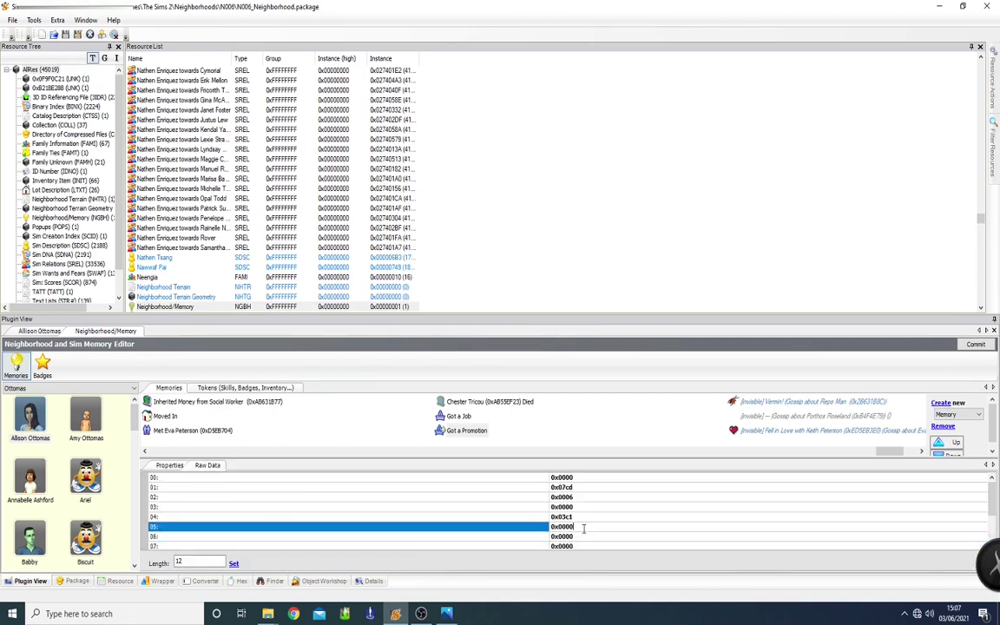
type("0x0c9e")
key("Return")
type("0xbd47")
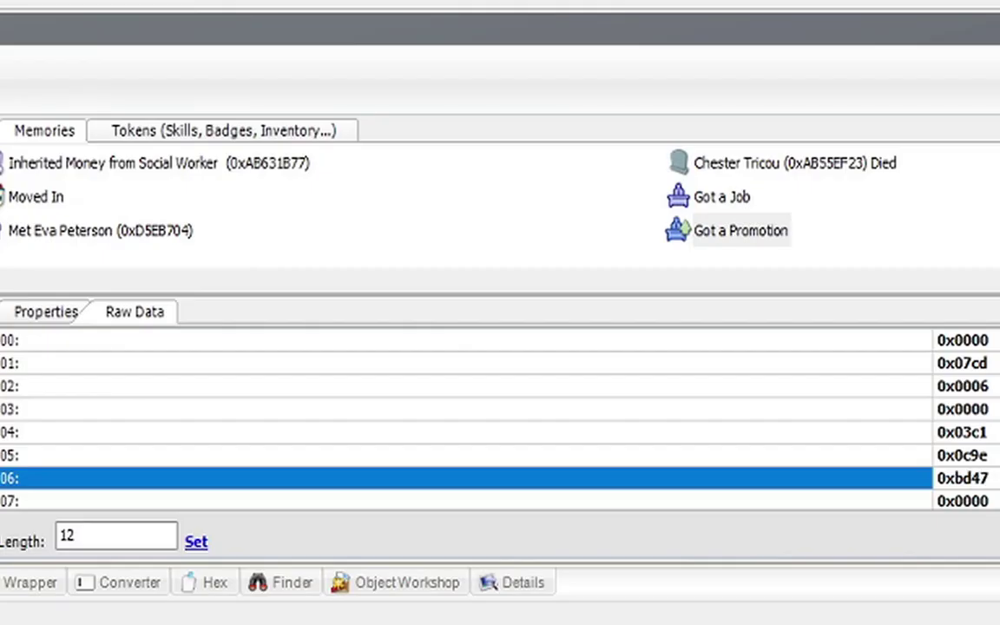
left_click(48, 314)
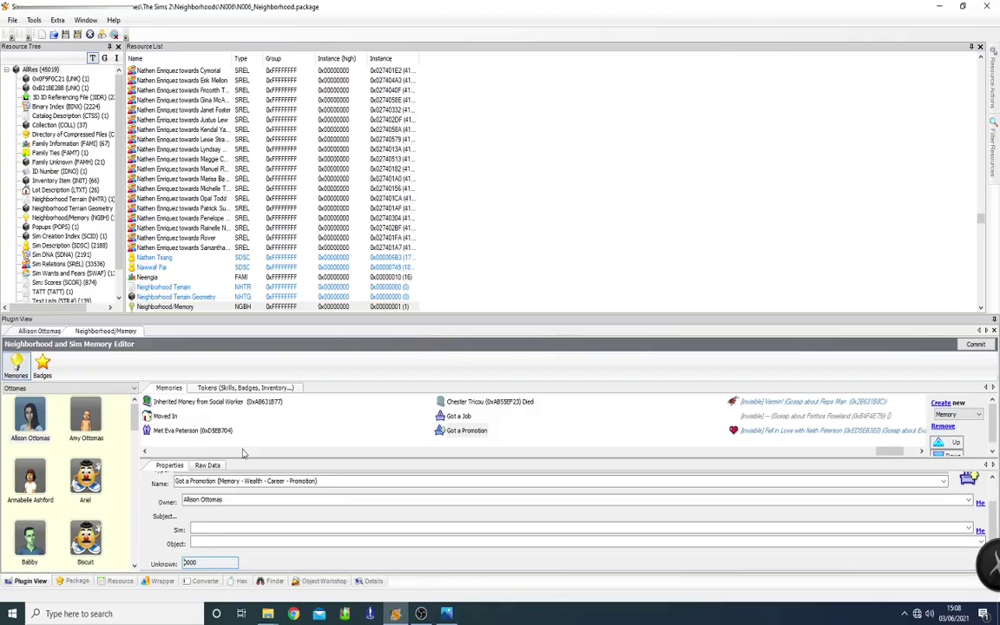
Insert a new memory after "Got a Promotion", named "Maximized the Mechanical Skill {Memory - Knowledge - Skill - Max Mechanical}", with Allison Ottomas as owner
left_click(466, 431)
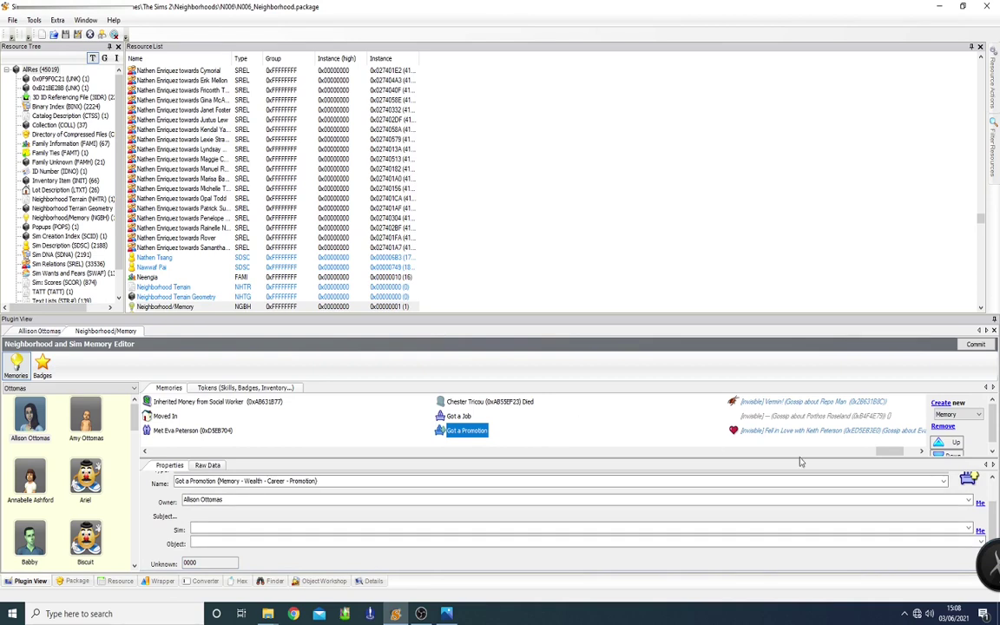
left_click(940, 405)
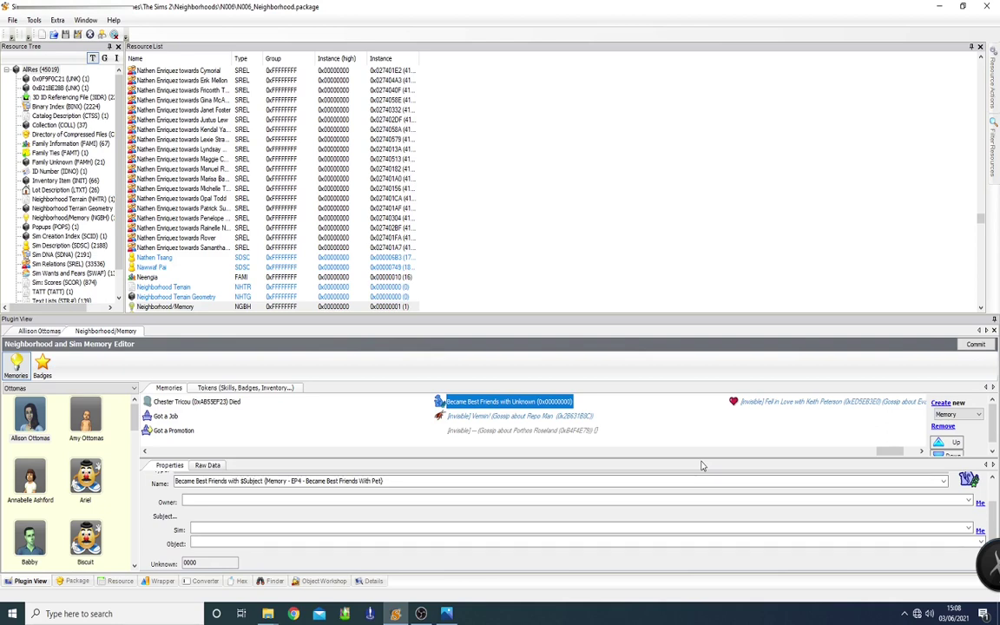
left_click(688, 482)
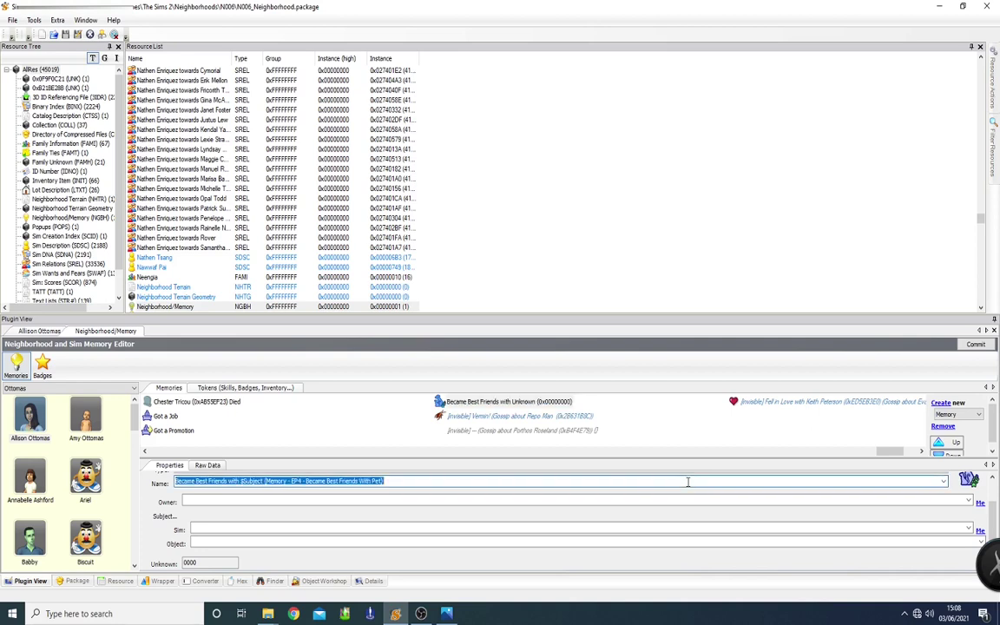
type("max")
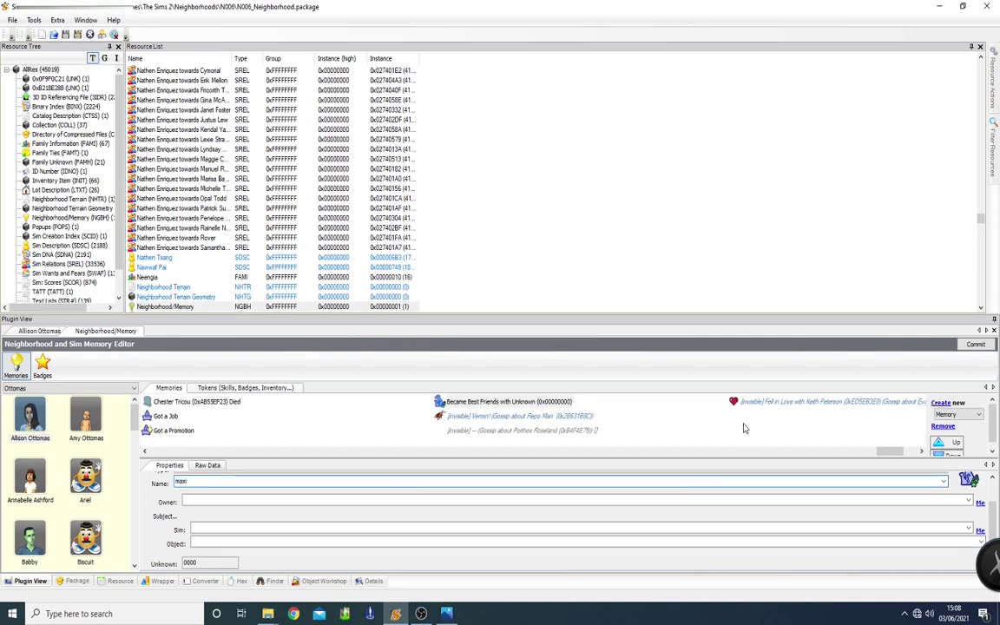
left_click(942, 484)
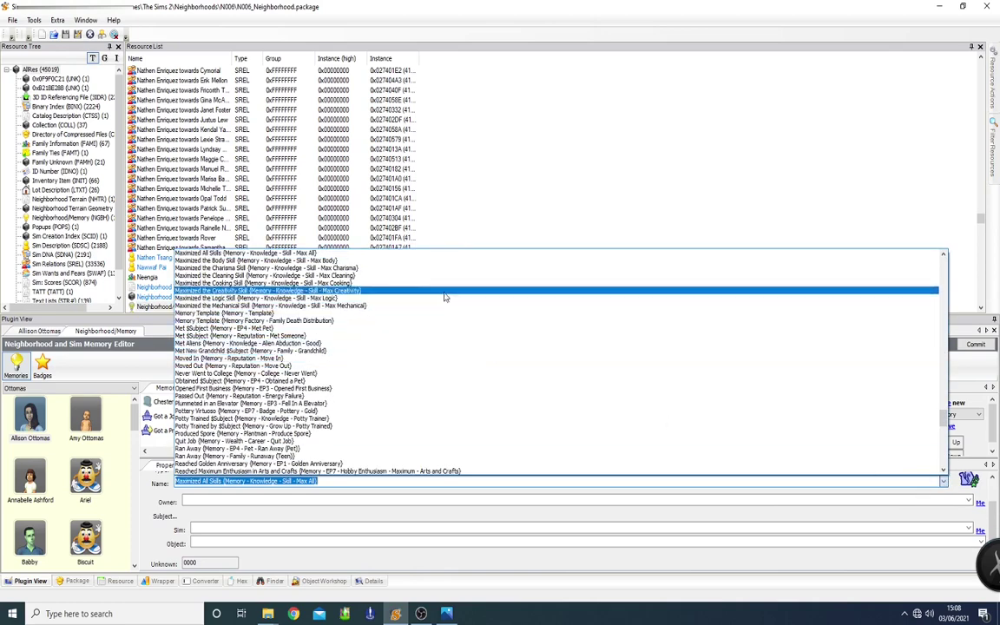
left_click(402, 308)
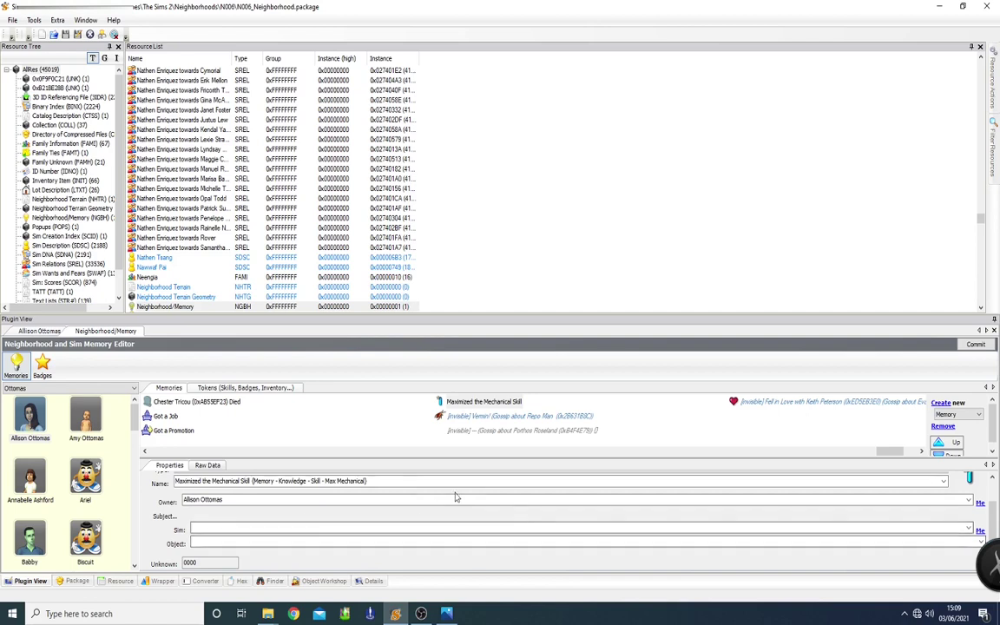
Change the skill memory's name to "Maximized the Logic Skill {Memory - Knowledge - Skill - Max Logic}" and its object to "Grand Parlour Chess Table {Chessboard}"
left_click(944, 481)
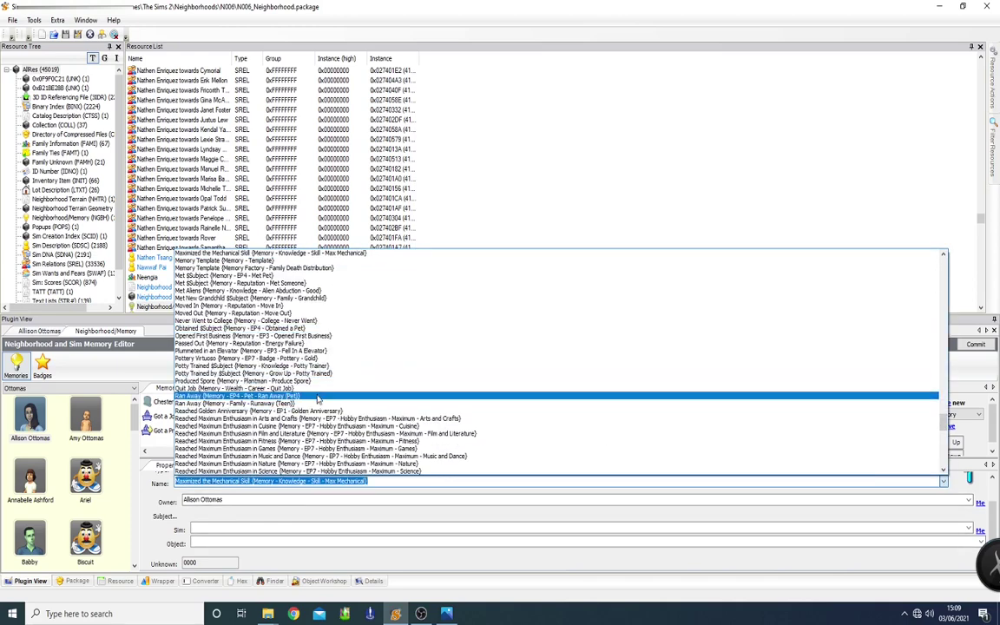
scroll(224, 331, "up", 3)
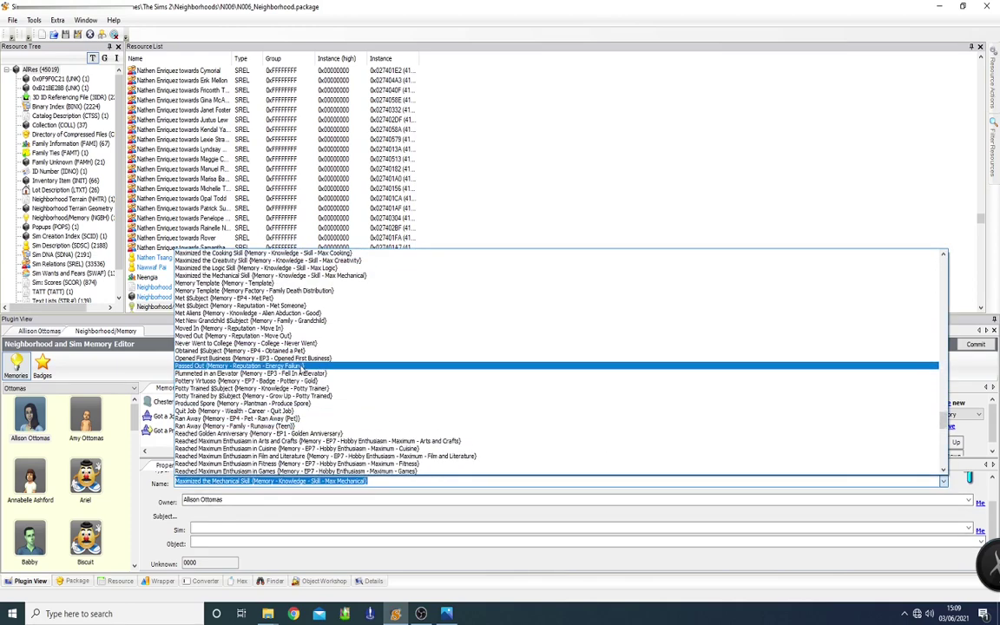
left_click(224, 313)
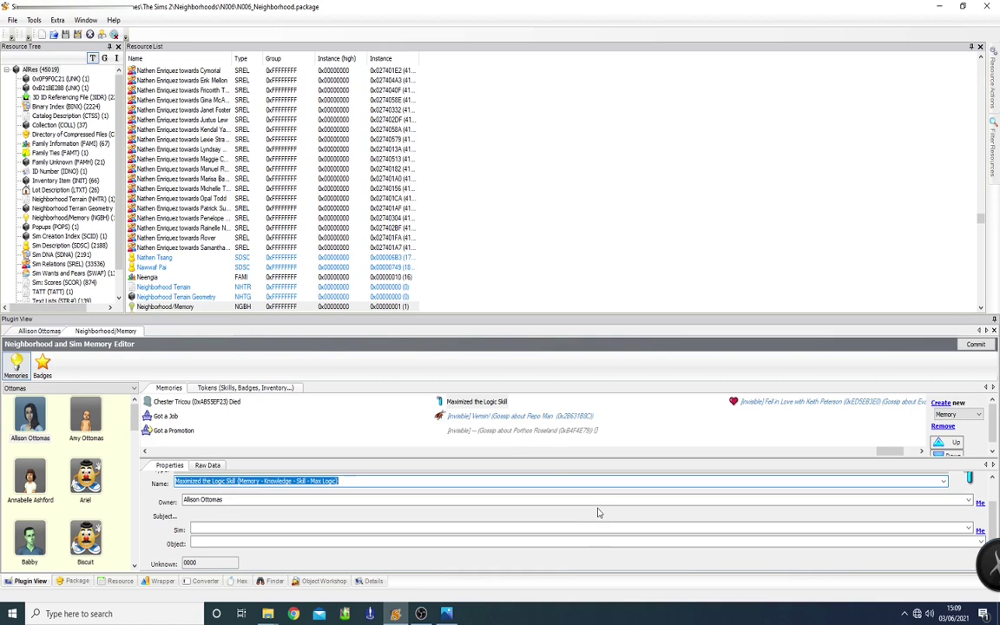
left_click(590, 542)
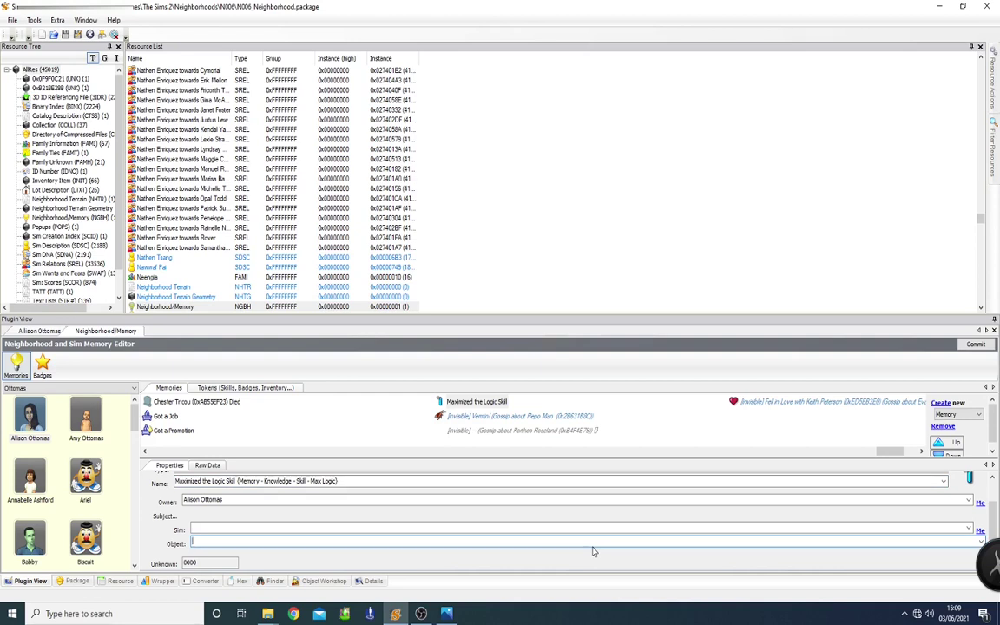
type("grand")
left_click(981, 542)
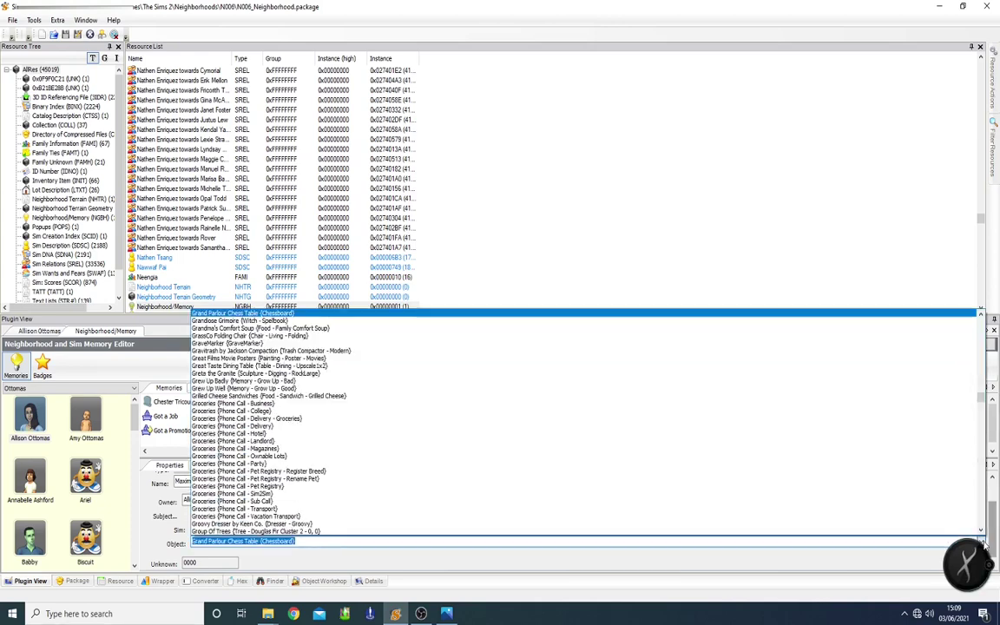
left_click(341, 314)
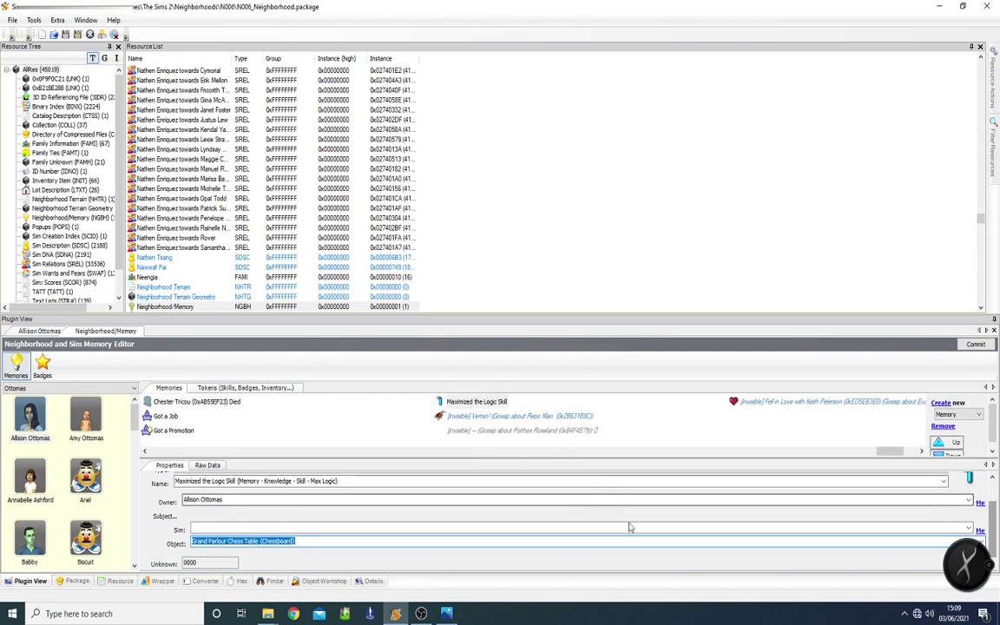
Insert a new memory after "Maximized the Logic Skill" and set its name to "Fire! {Memory - Wealth - Fire}"
left_click(475, 403)
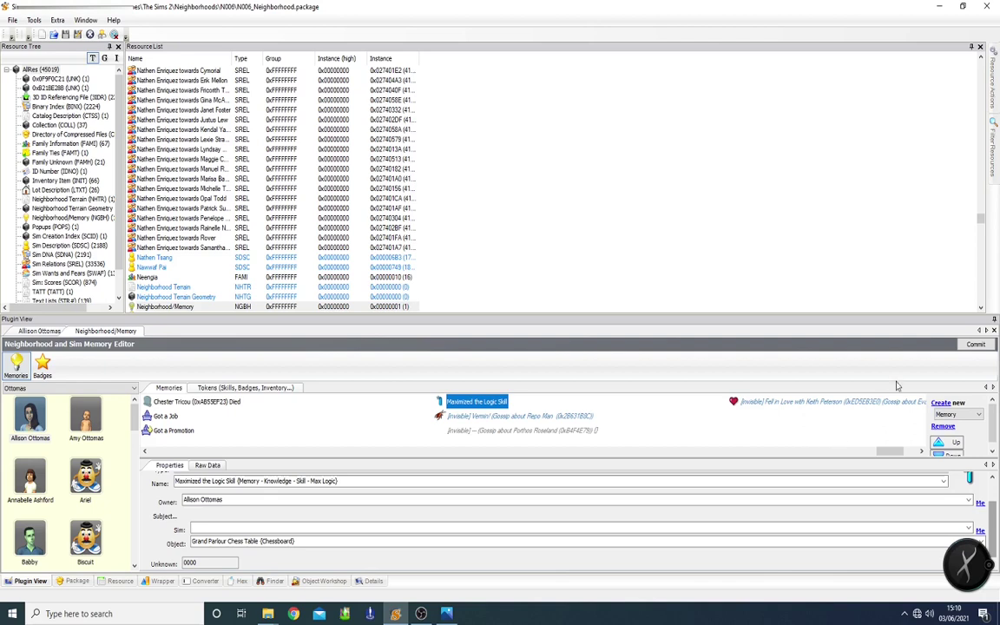
left_click(942, 402)
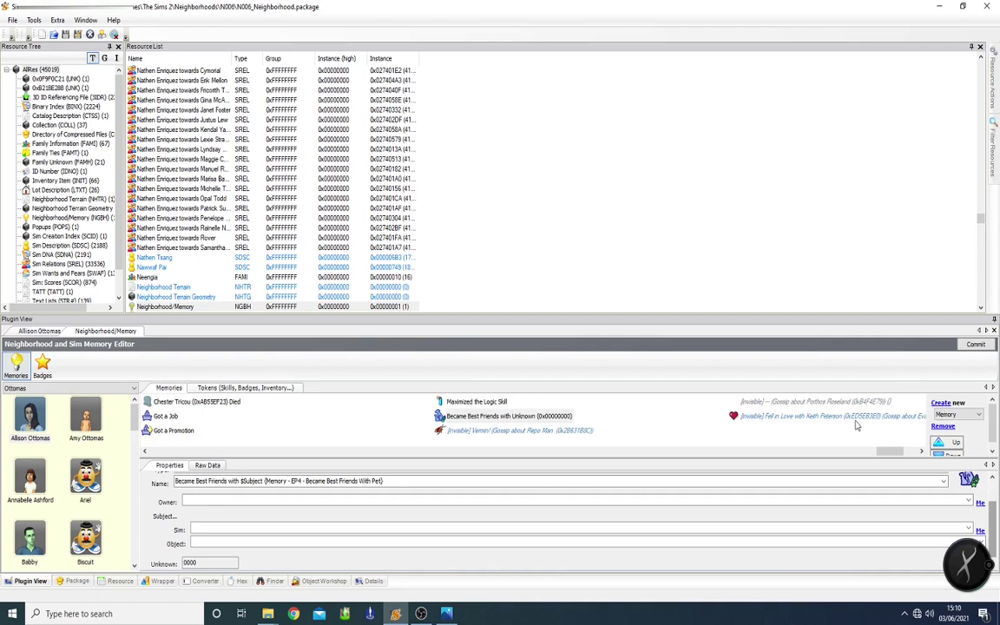
left_click(495, 481)
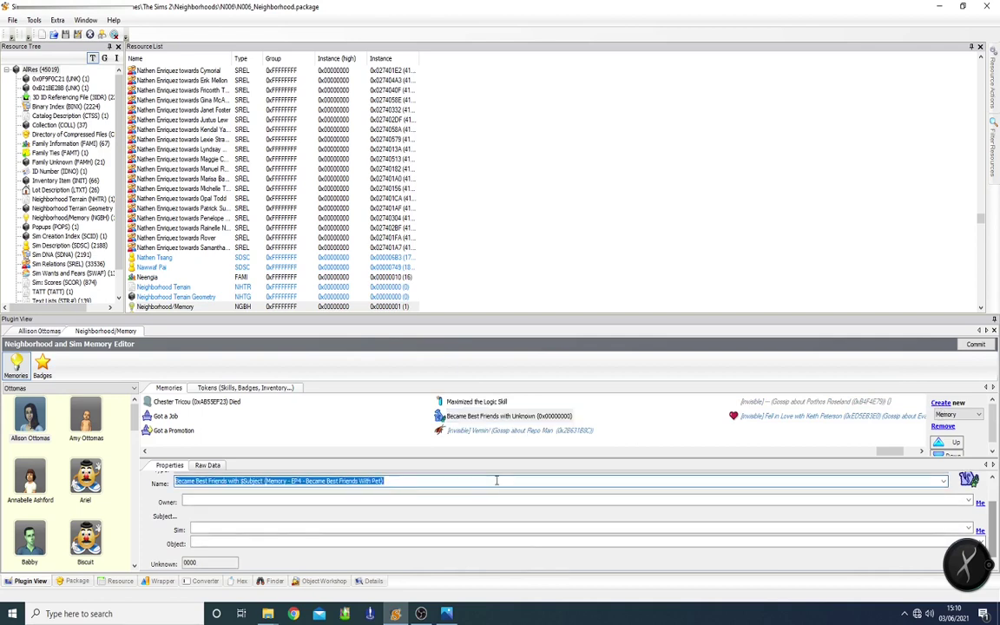
type("fire")
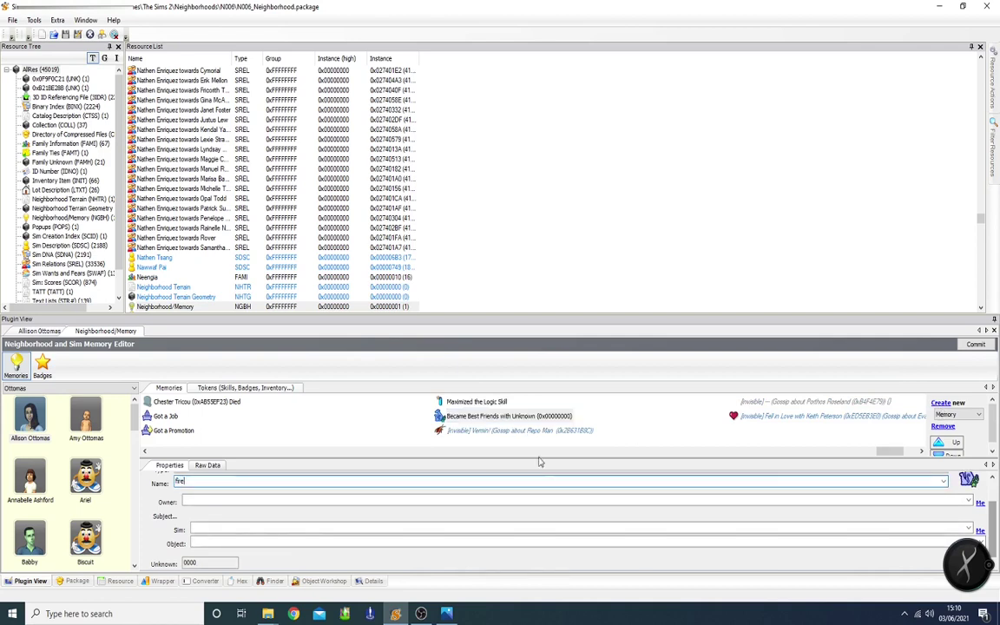
left_click(944, 482)
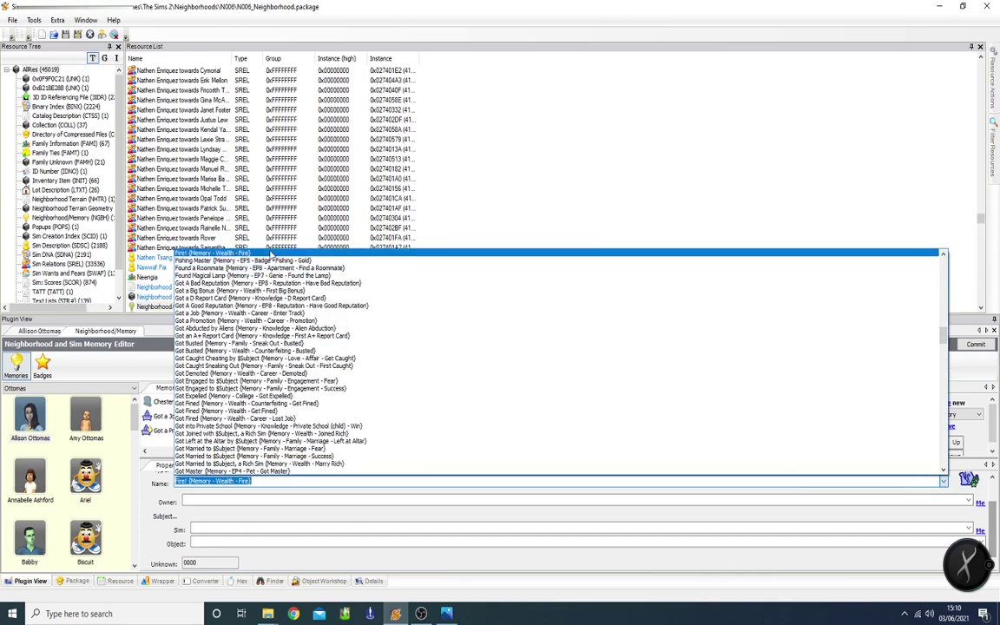
left_click(226, 232)
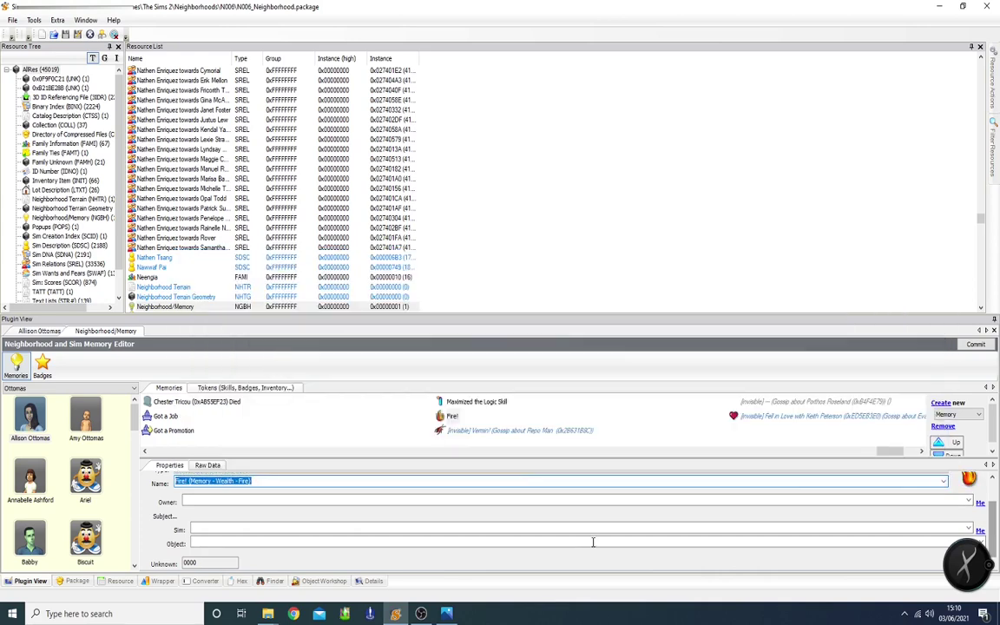
Set the "Fire!" memory's owner to Allison Ottomas and its subject object to "Fire {Fire}"
left_click(979, 530)
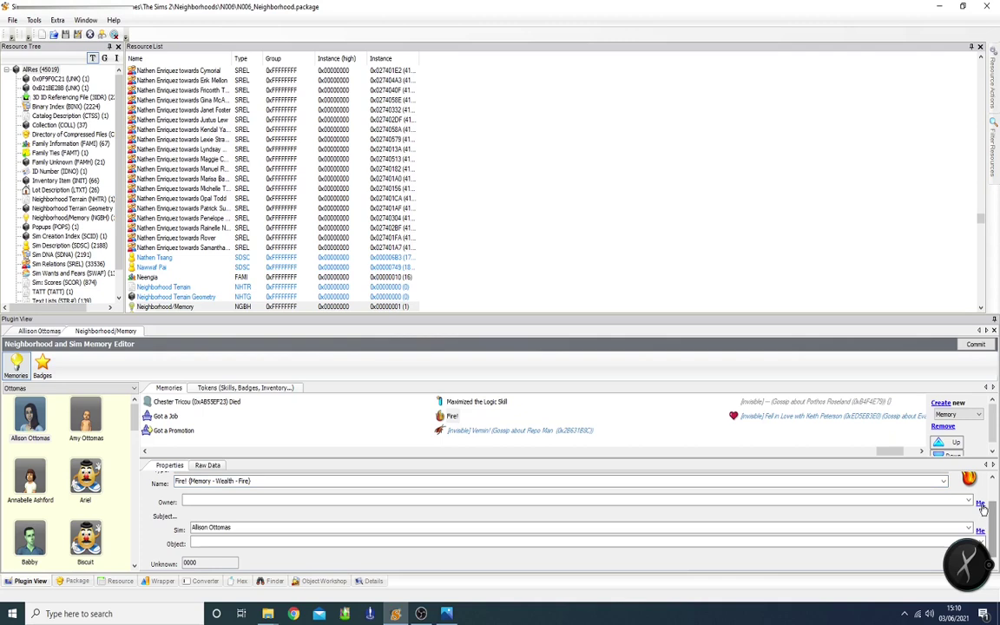
left_click(979, 502)
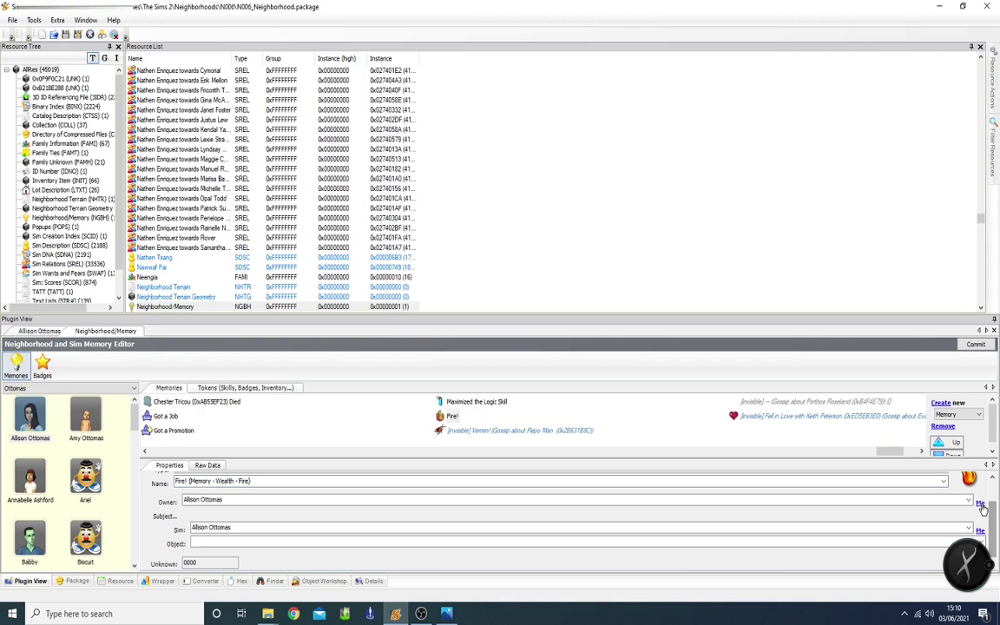
left_click(711, 541)
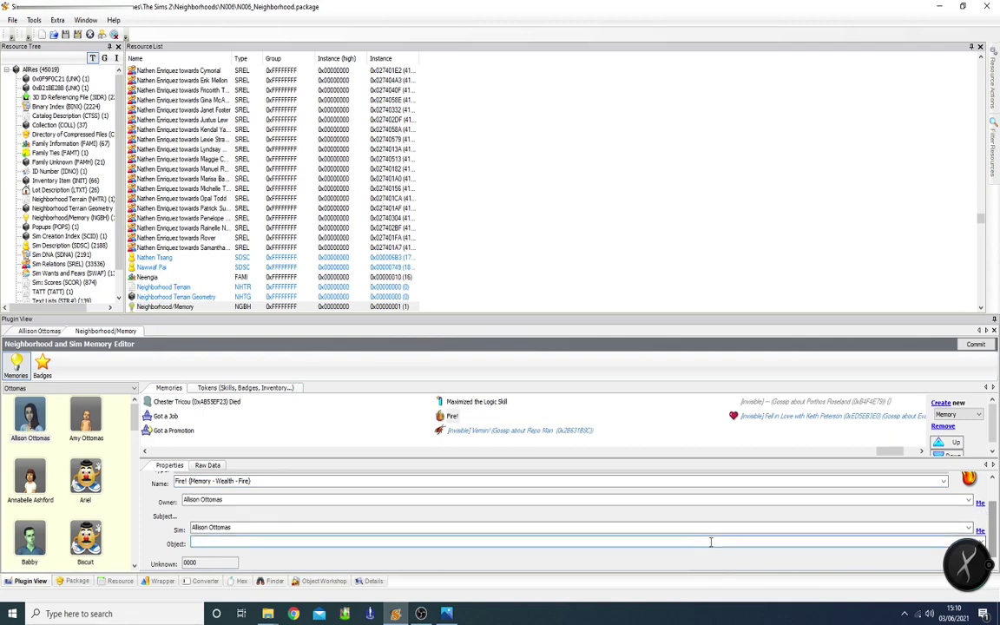
type("fire")
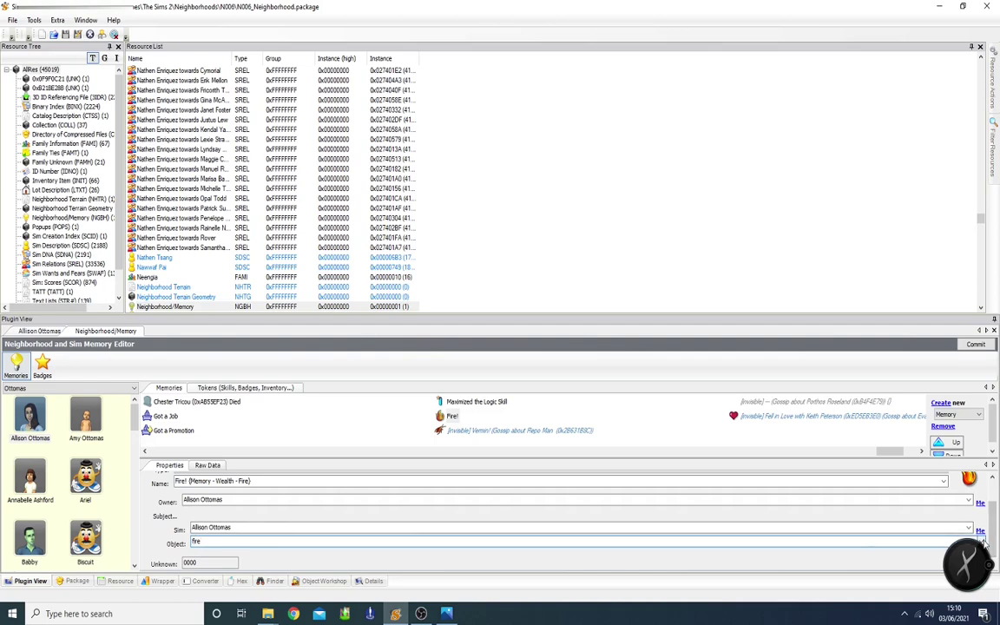
left_click(981, 540)
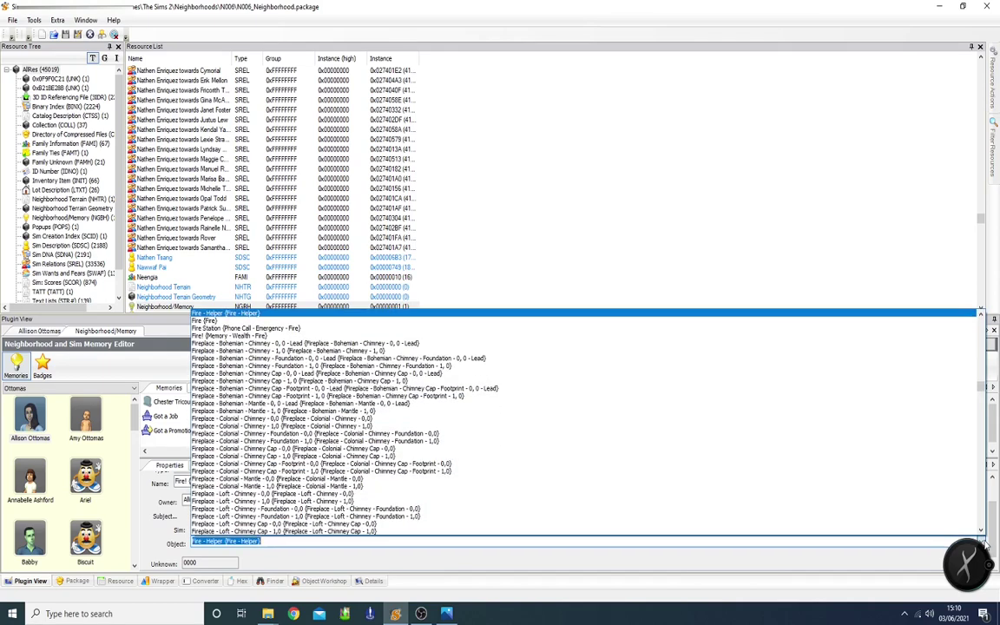
left_click(401, 323)
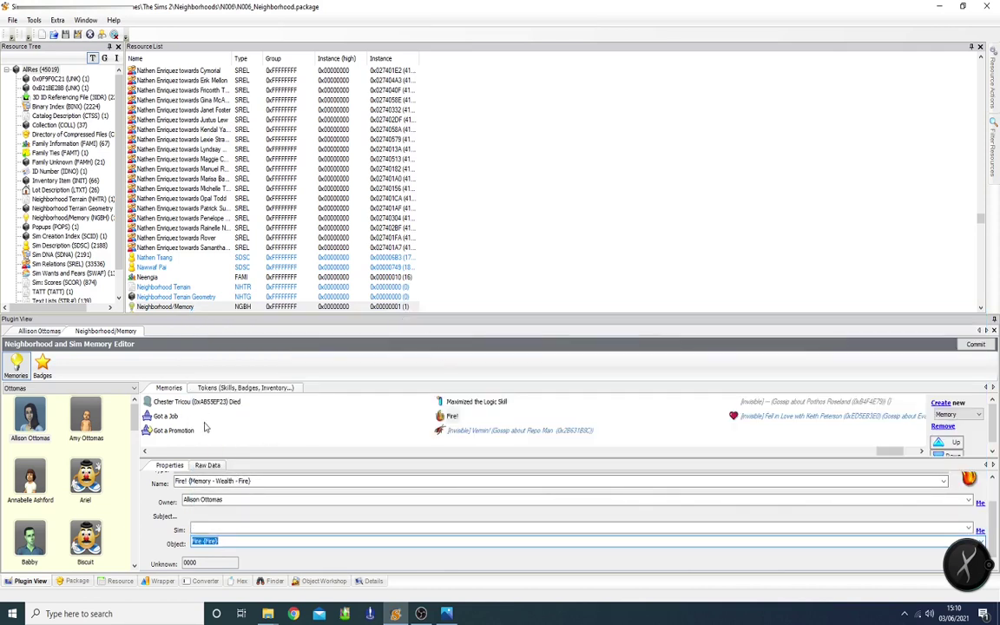
Set the "Fire!" memory's raw data value 00 to 0x0004 and return to its properties
left_click(215, 467)
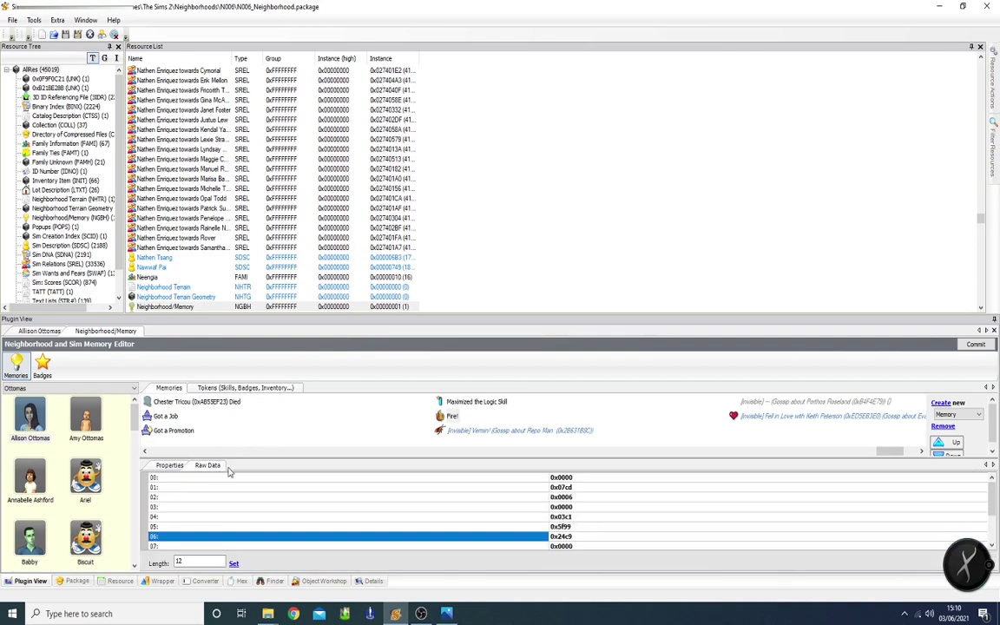
left_click(594, 476)
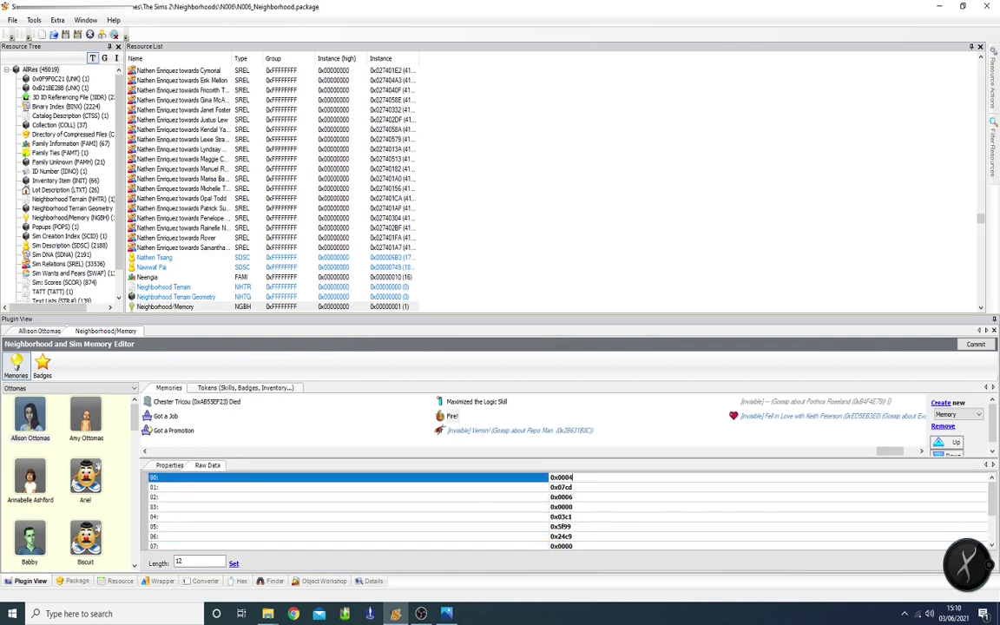
left_click(193, 467)
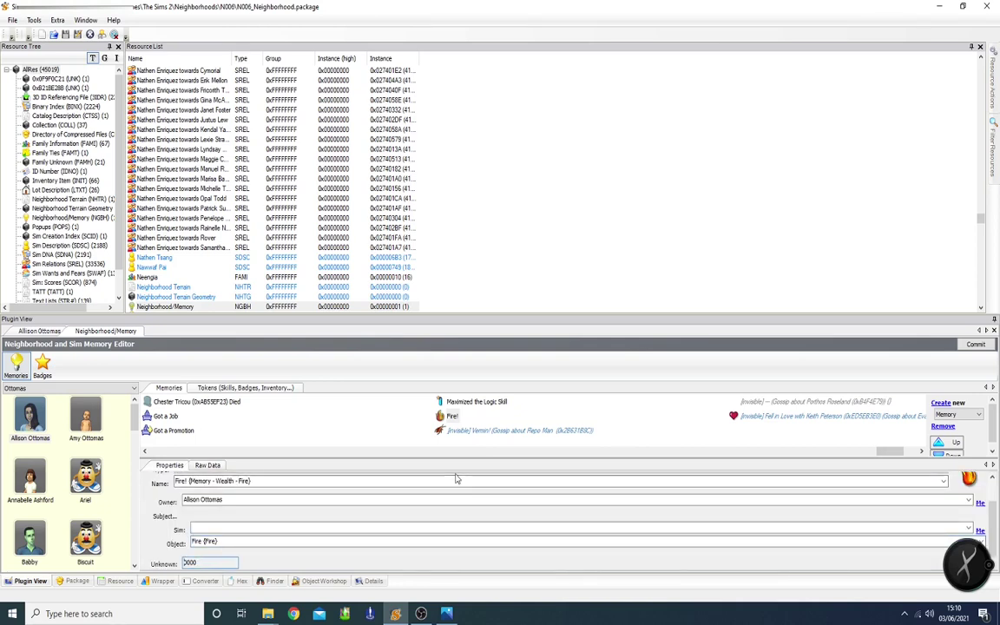
Insert a new memory after "Fire!" and set its name to "I Lost My Job {Memory - EP4 - Lost Job}"
left_click(446, 417)
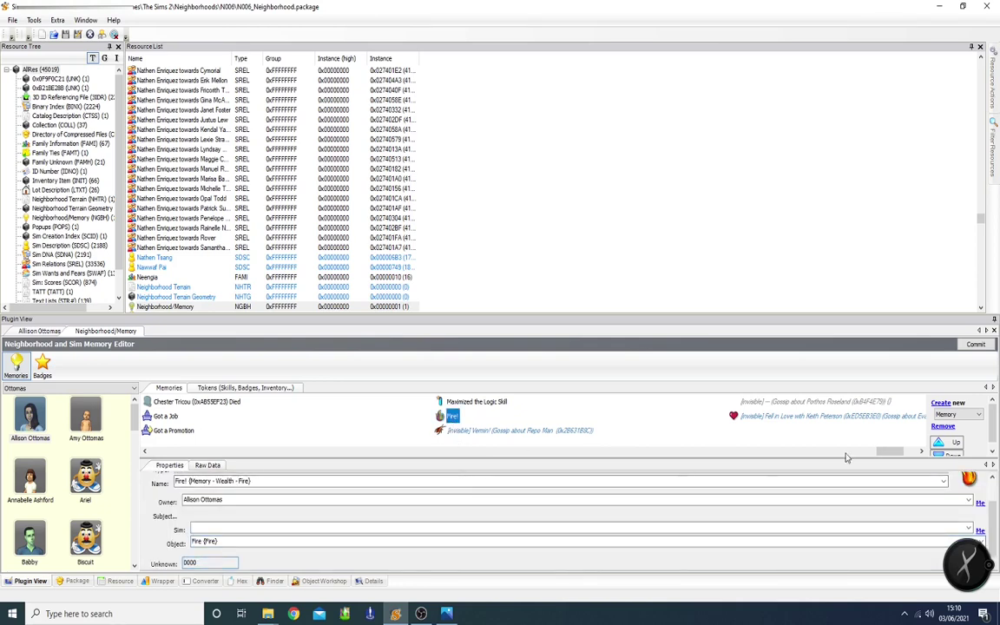
left_click(947, 402)
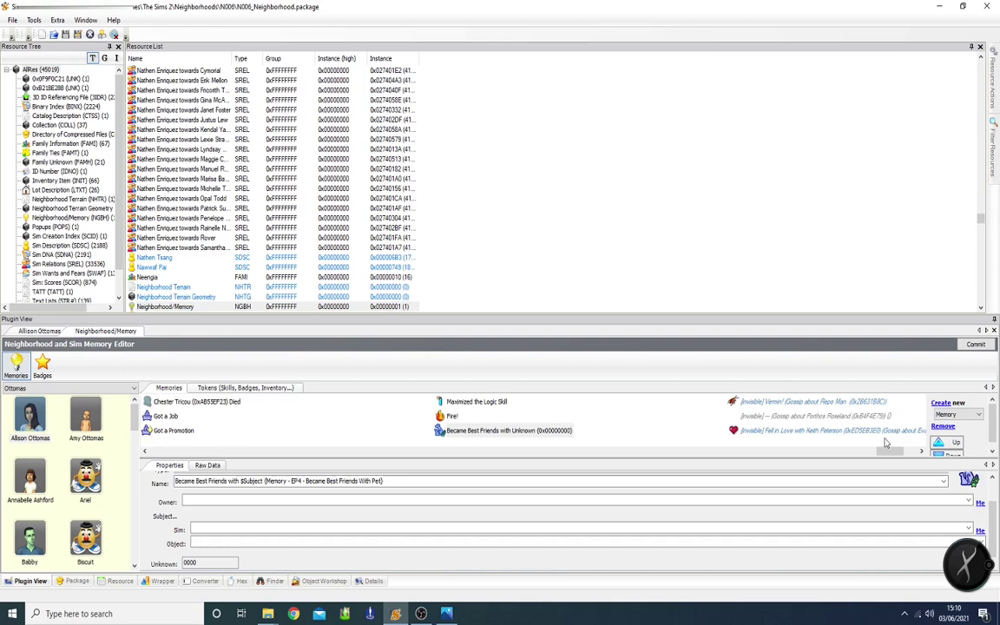
left_click(831, 480)
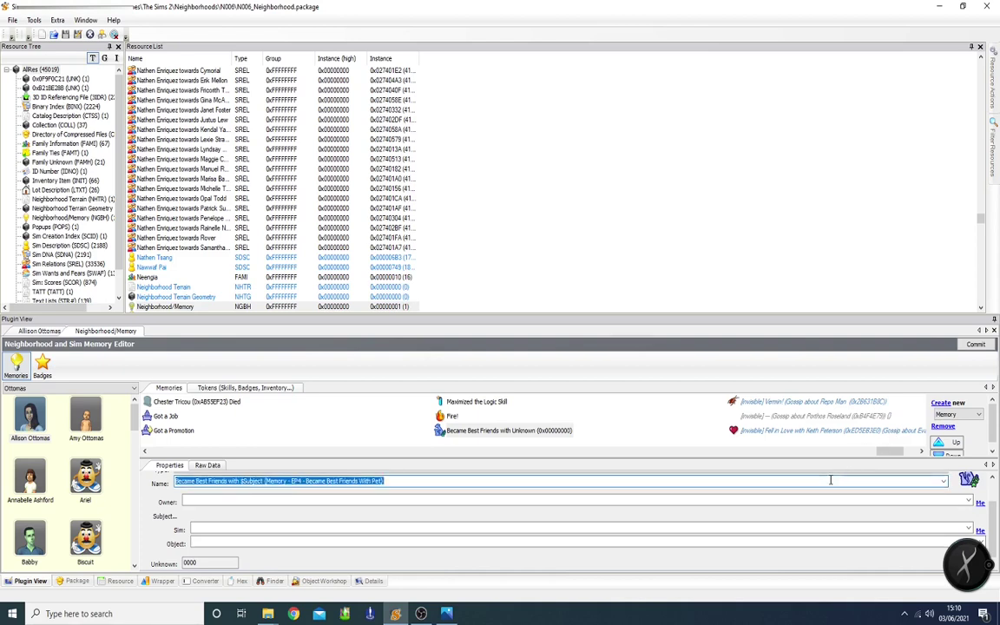
key("BackSpace")
type("I")
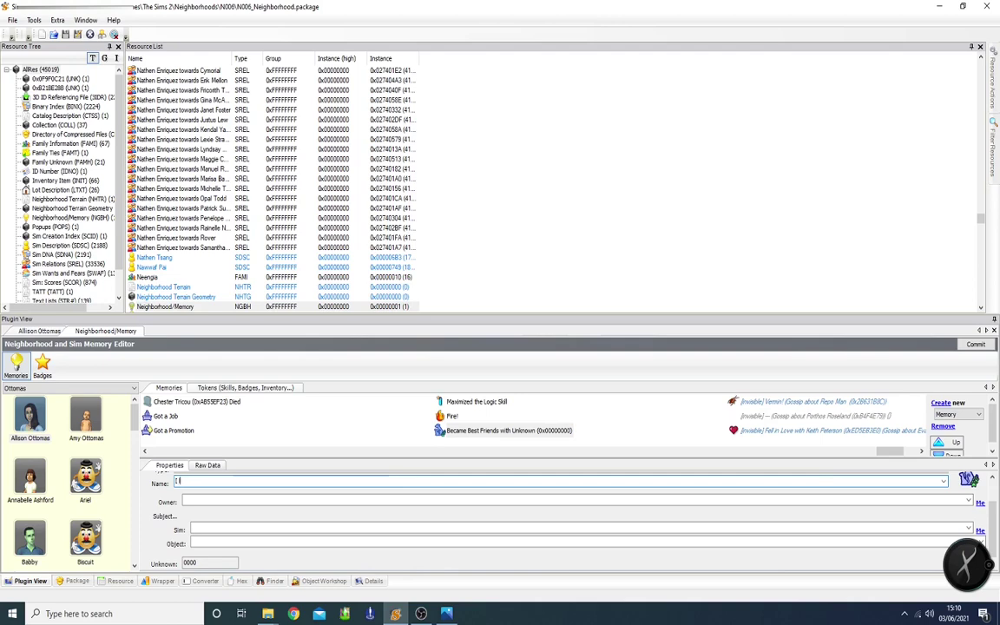
type(" los")
left_click(944, 483)
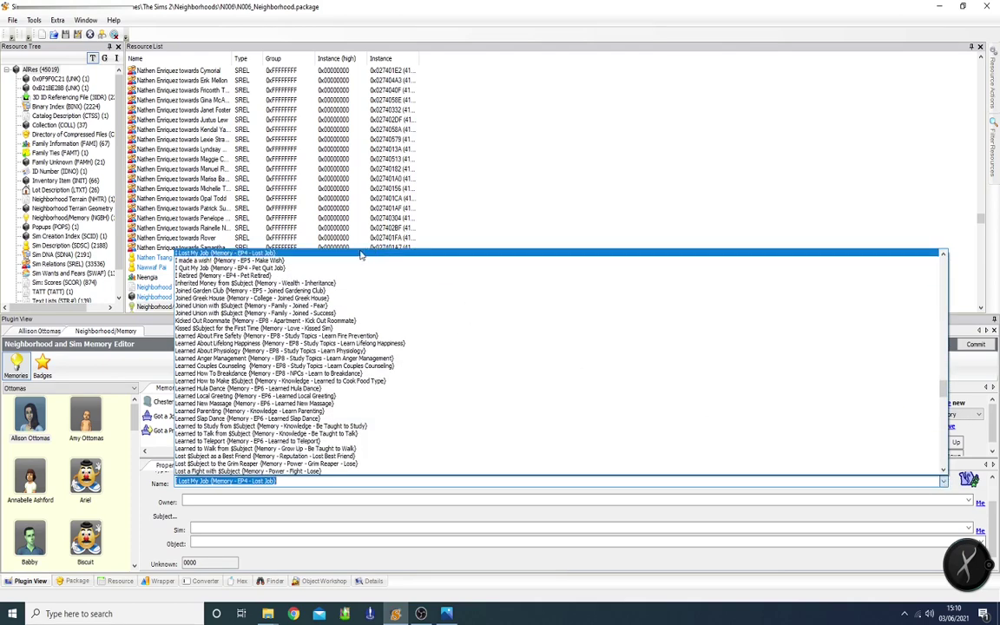
left_click(361, 253)
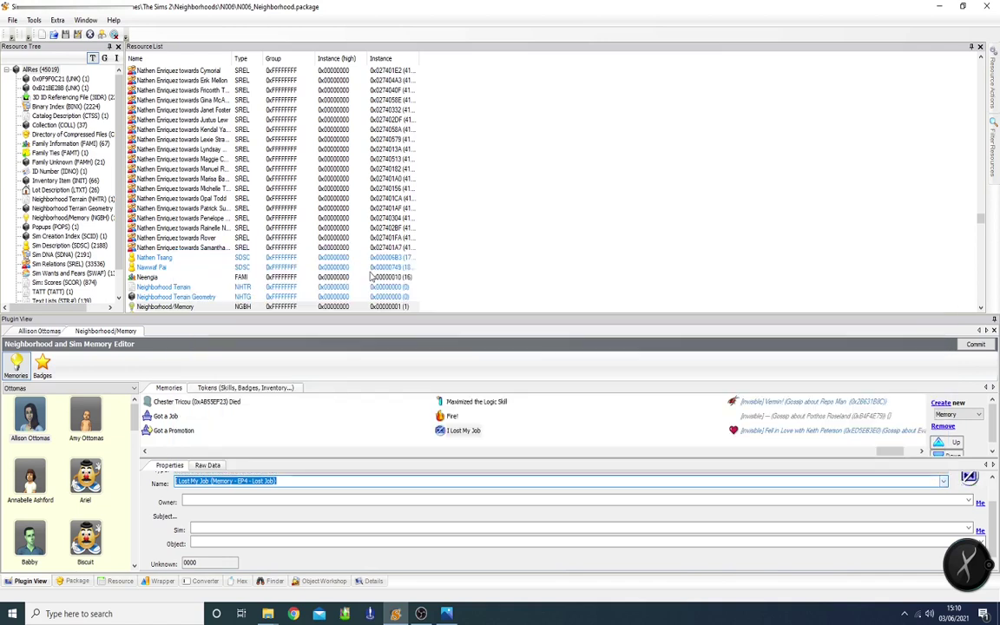
Set the "I Lost My Job" memory's owner to Allison Ottomas and its raw data values 05 to 0x0c9e and 06 to 0xbd47
left_click(980, 505)
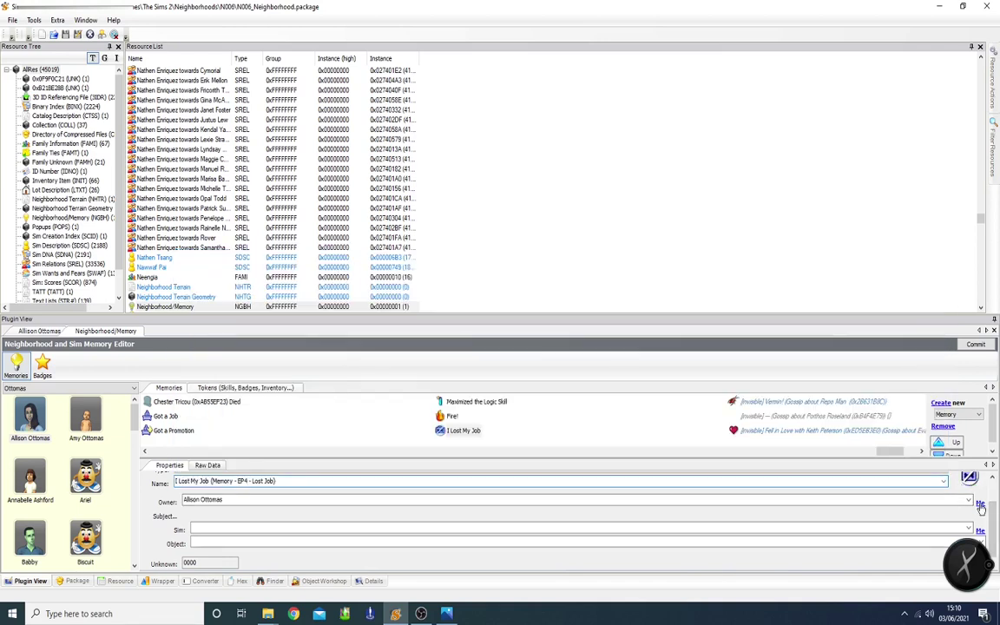
left_click(208, 466)
left_click(590, 526)
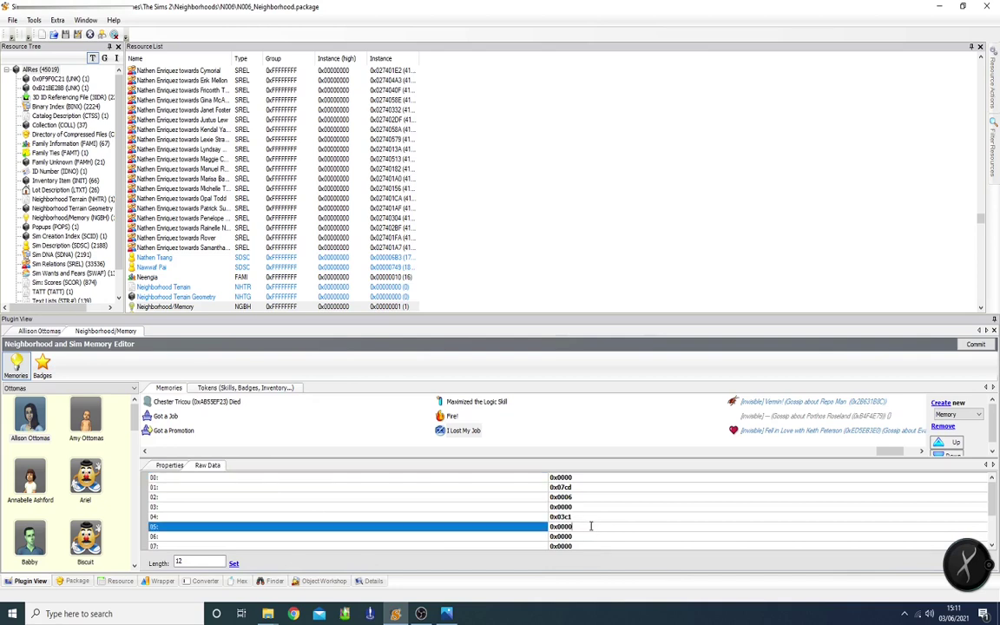
key("BackSpace")
key("BackSpace")
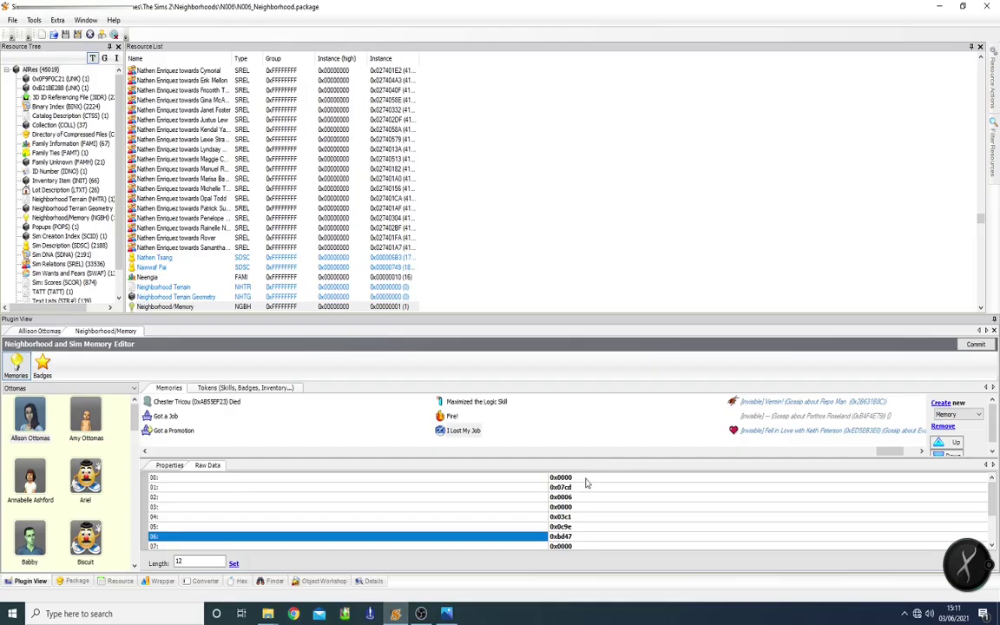
Set the "I Lost My Job" memory's raw data value 00 to 0x0004 and return to its properties
left_click(587, 477)
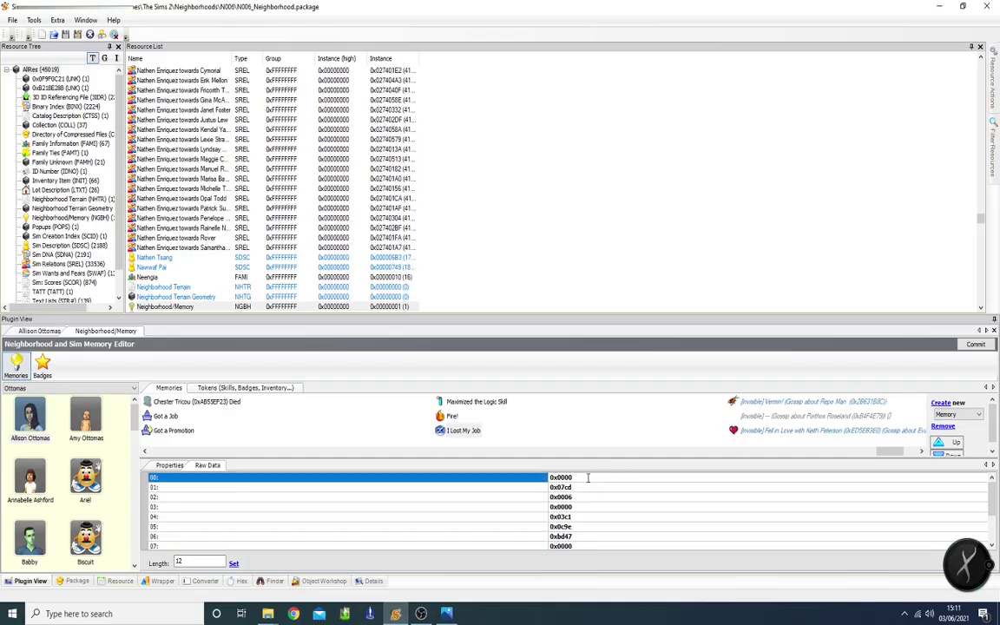
type("4")
left_click(170, 466)
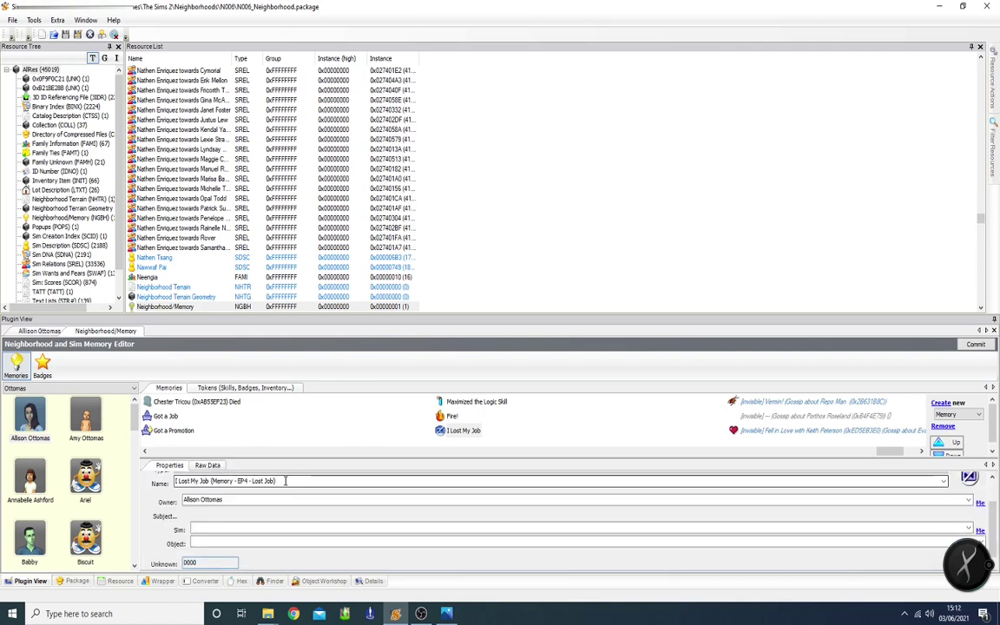
left_click(968, 503)
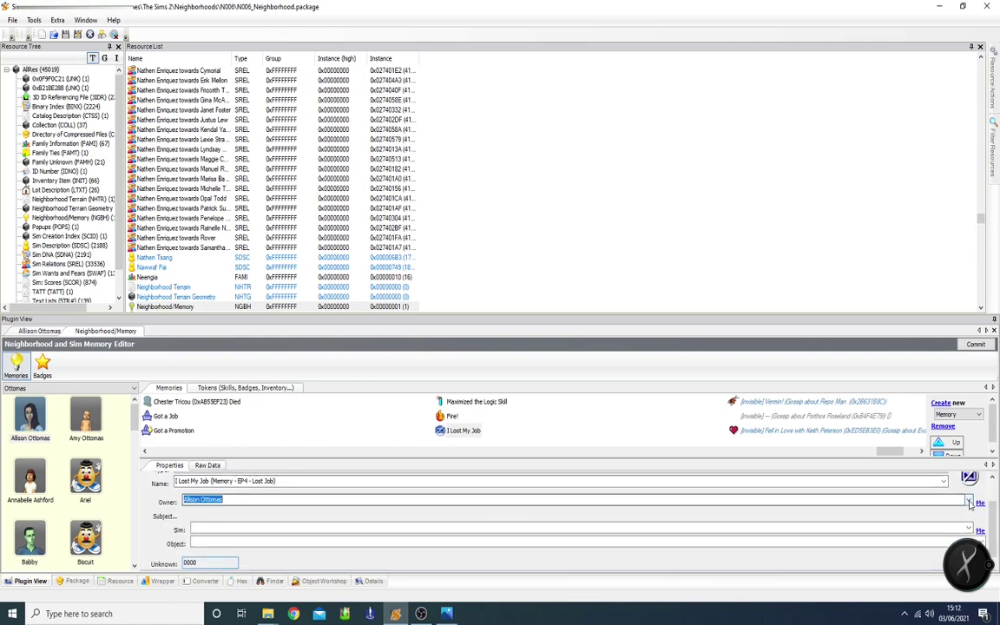
left_click(969, 503)
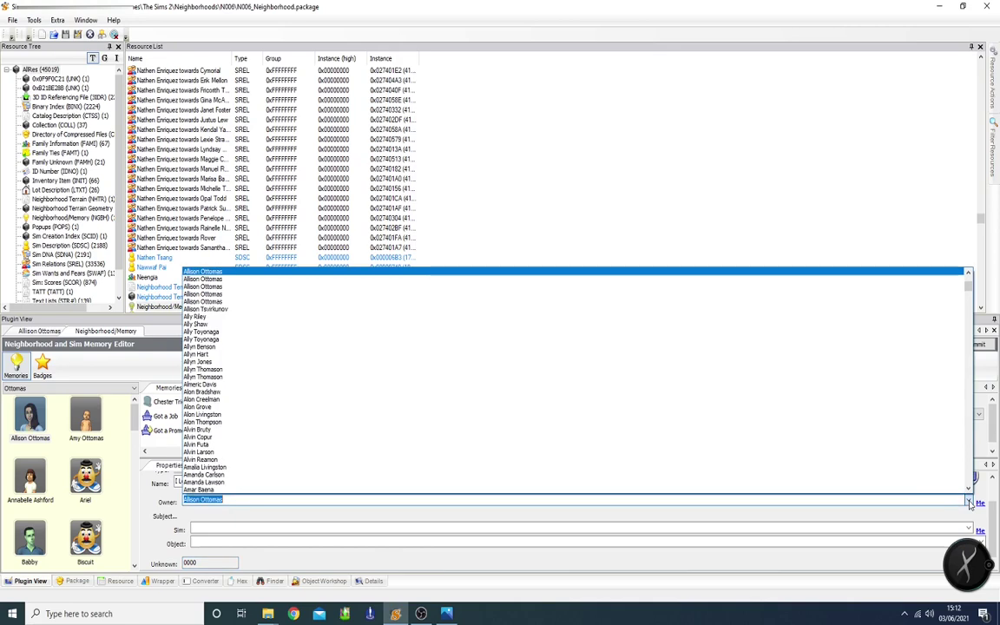
left_click(308, 512)
Change the "I Lost My Job" memory's name to "Got Fired {Memory - Wealth - Career - Lost Job}"
left_click(942, 484)
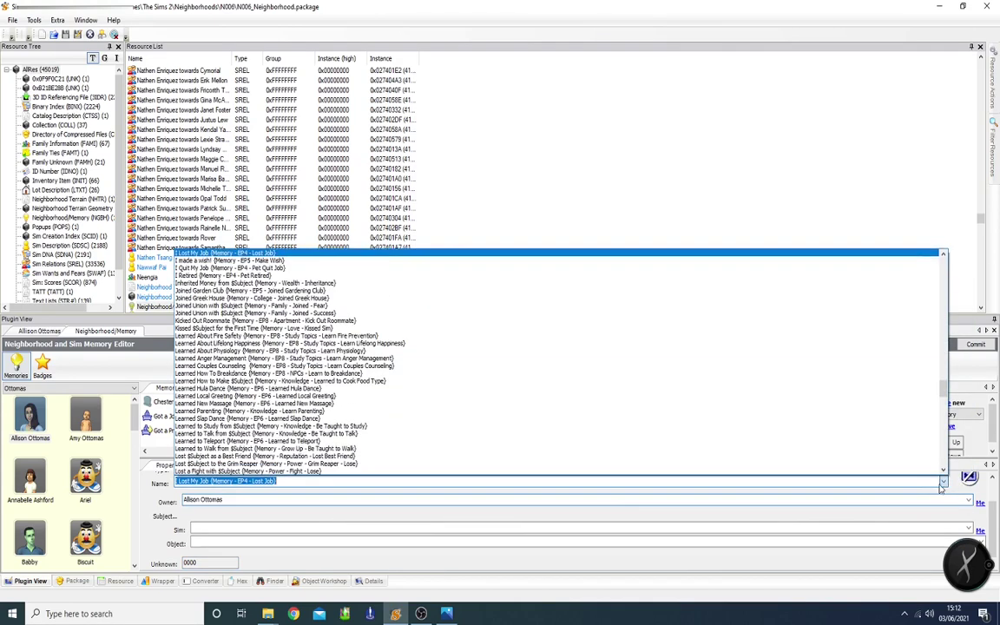
scroll(329, 344, "up", 3)
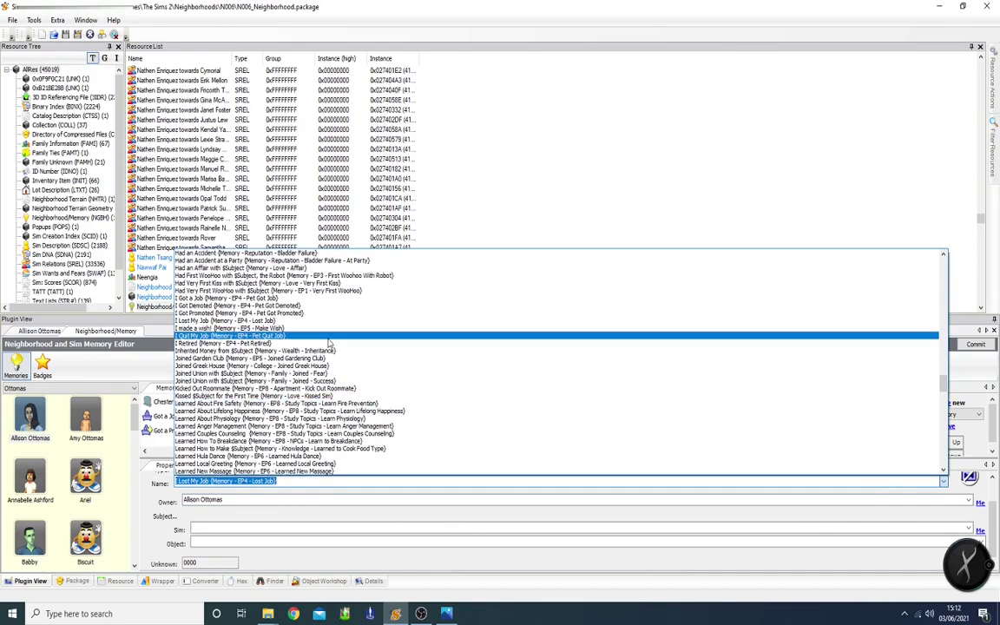
scroll(330, 345, "up", 15)
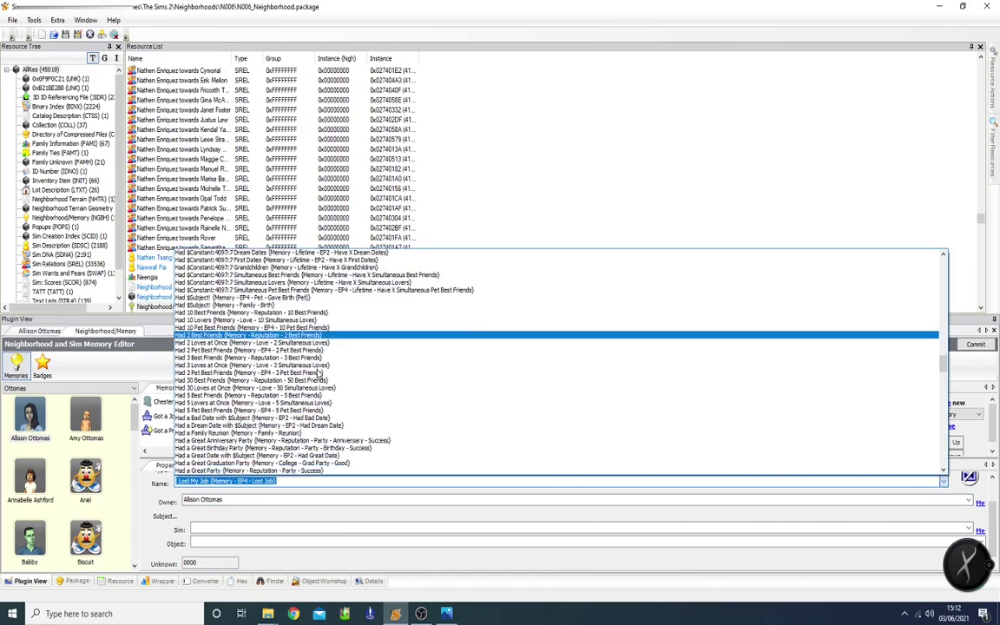
scroll(321, 372, "down", 15)
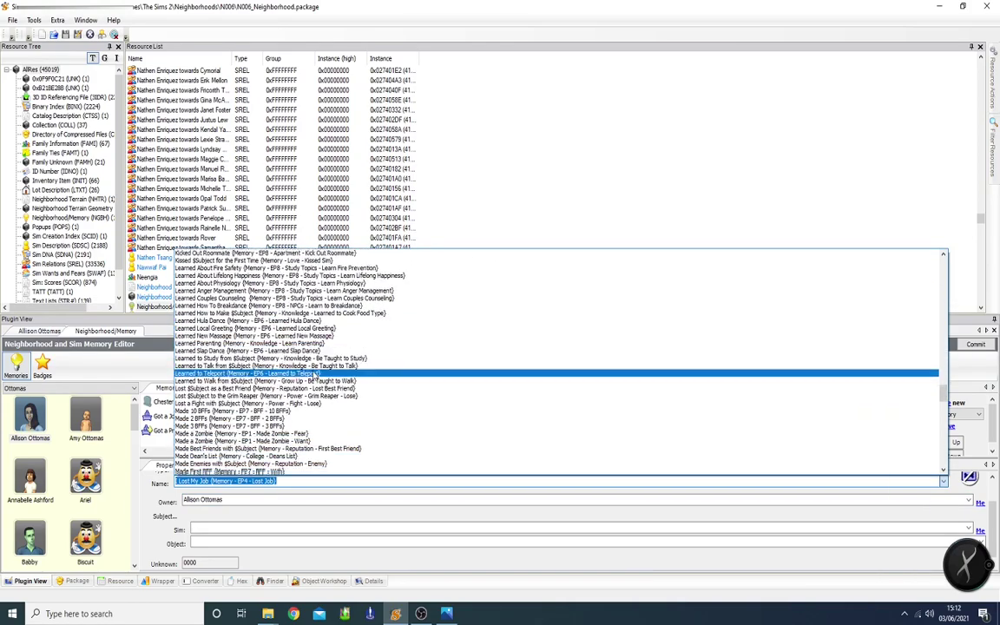
scroll(316, 375, "down", 13)
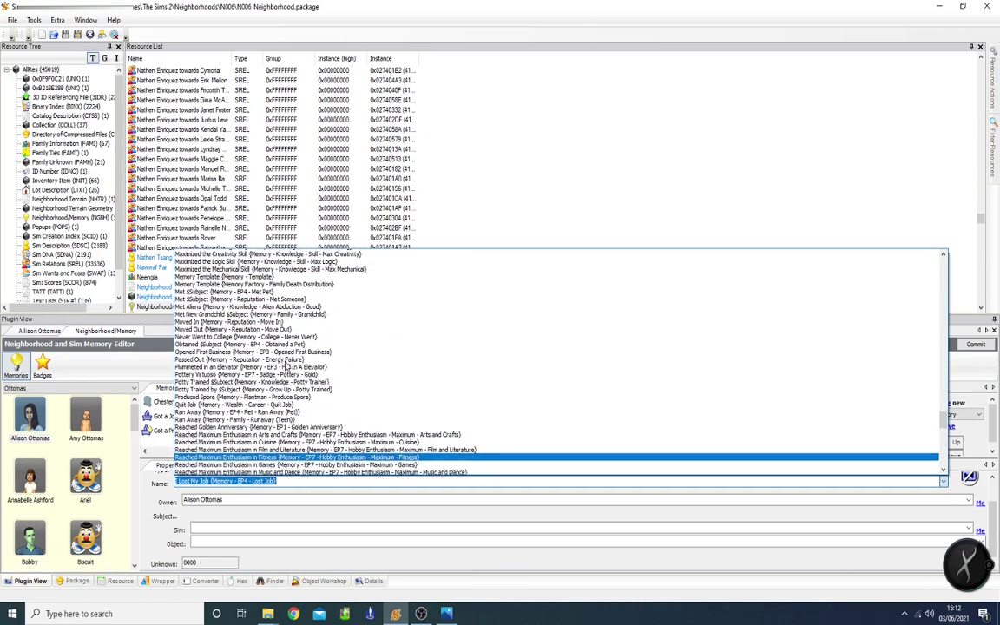
scroll(286, 368, "up", 12)
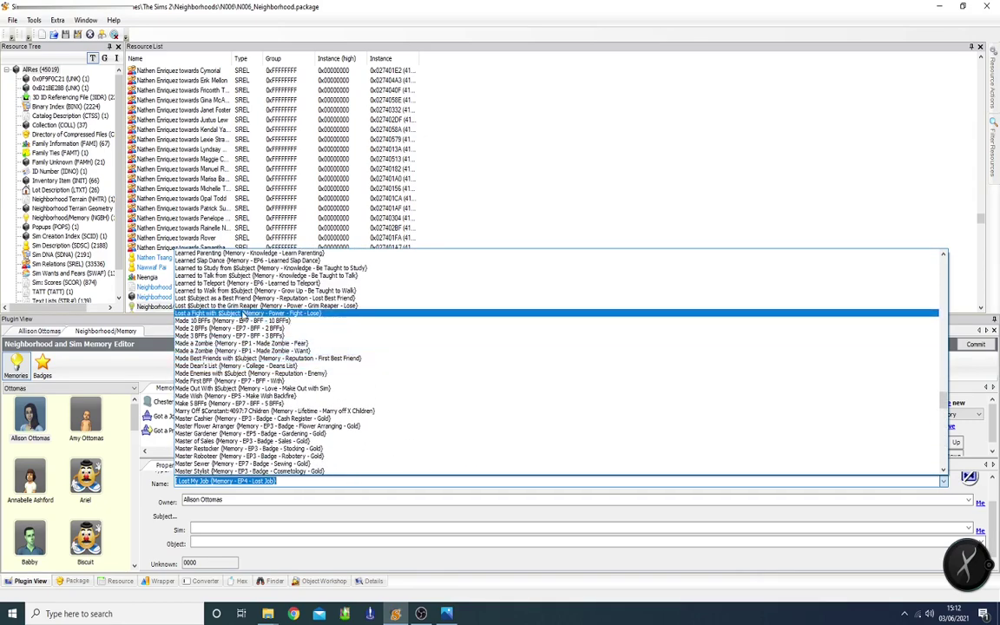
left_click(303, 482)
type("got")
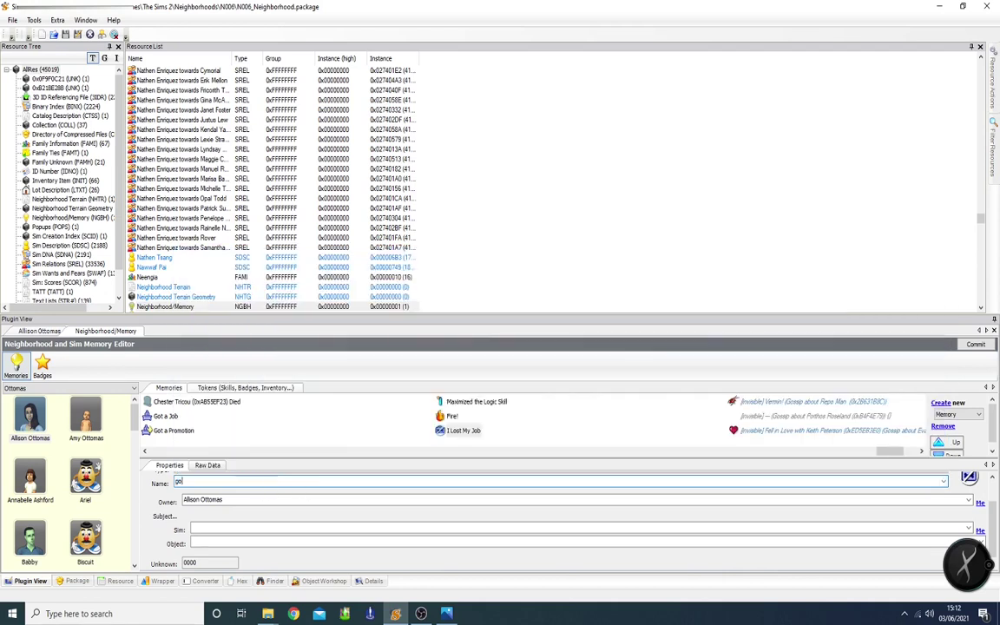
left_click(943, 481)
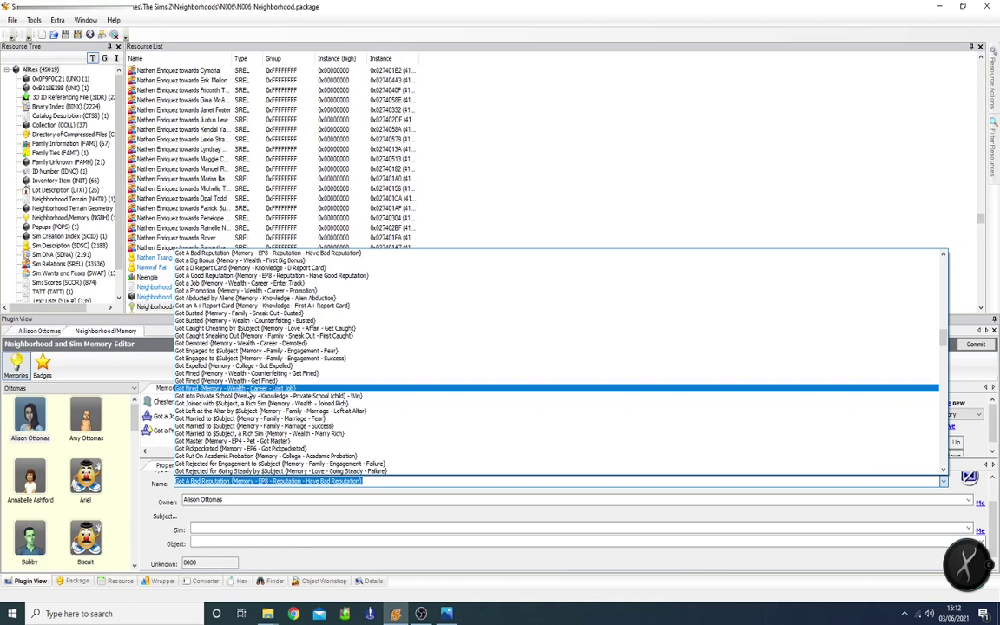
left_click(249, 390)
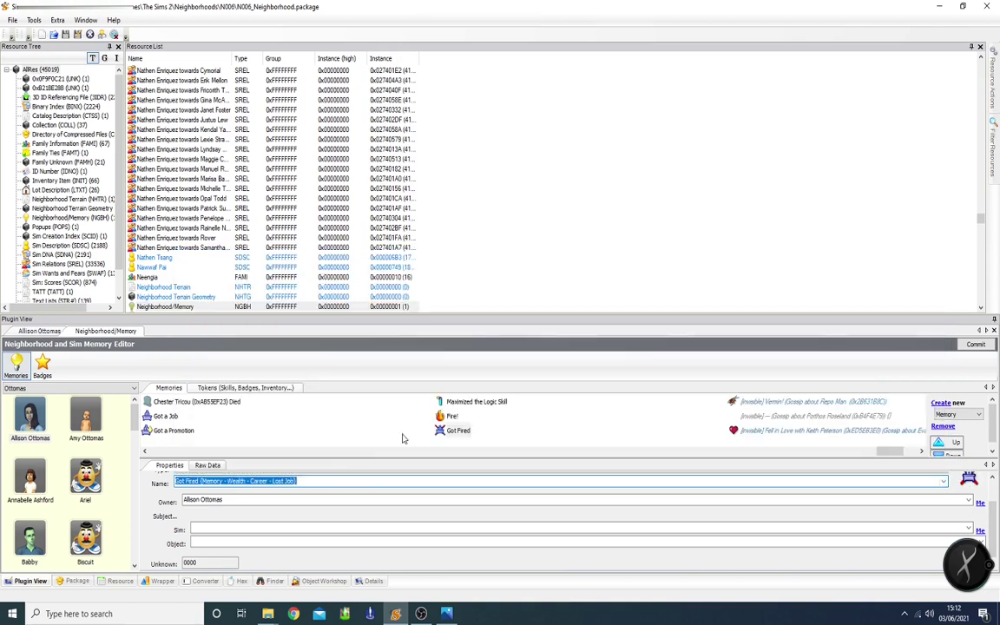
Check the "Got Fired" memory's raw data, then commit the memory changes and save the neighborhood package
left_click(209, 466)
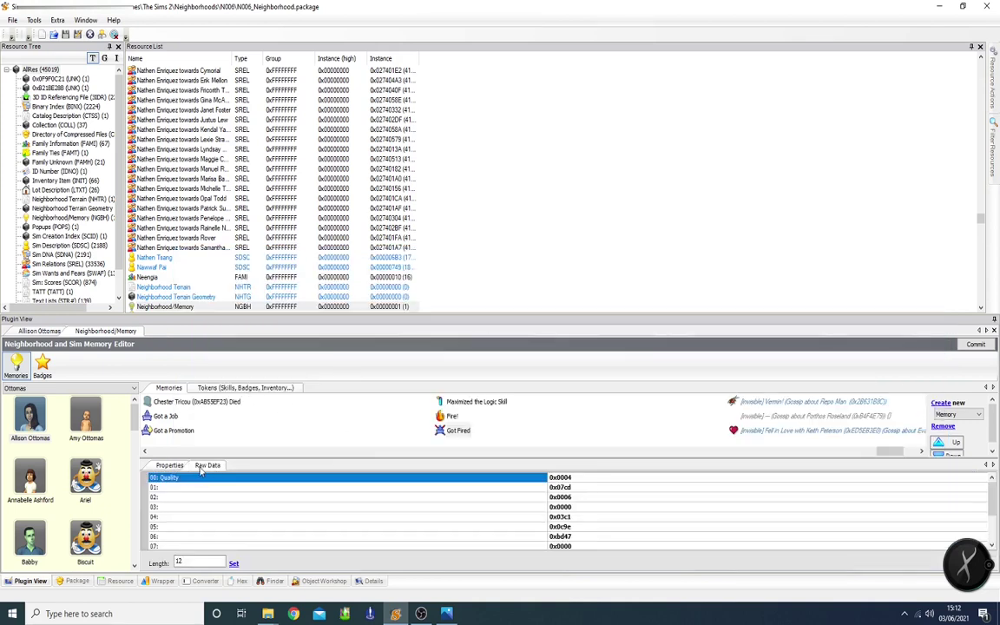
left_click(169, 465)
left_click(459, 431)
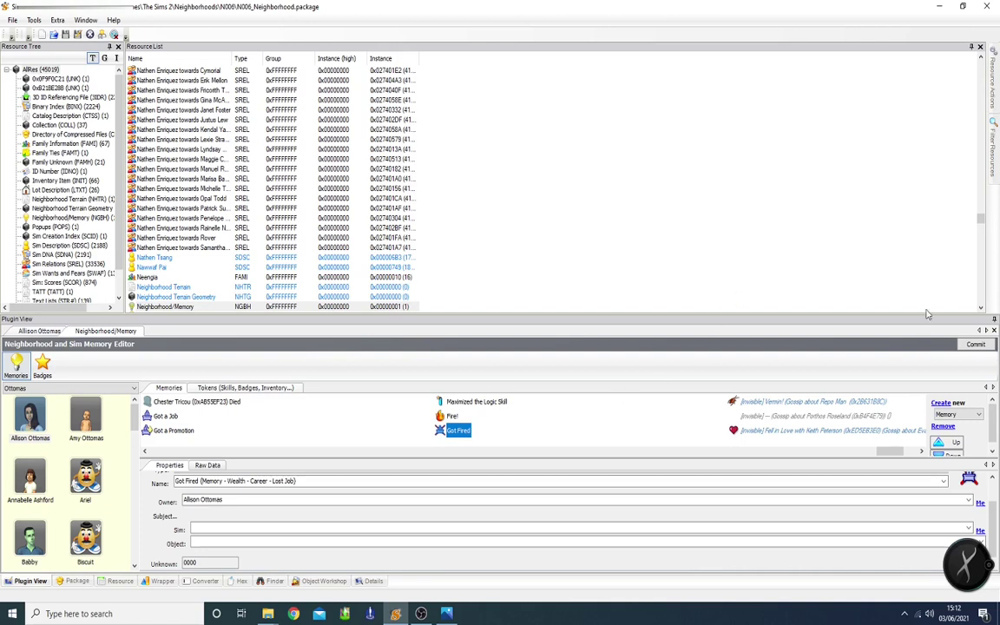
left_click(975, 345)
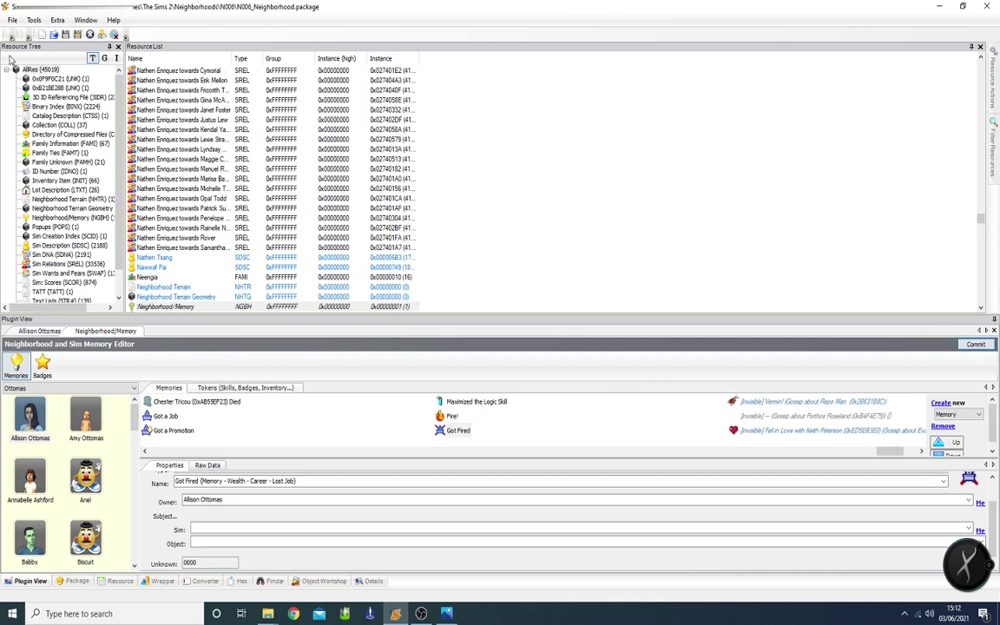
left_click(67, 35)
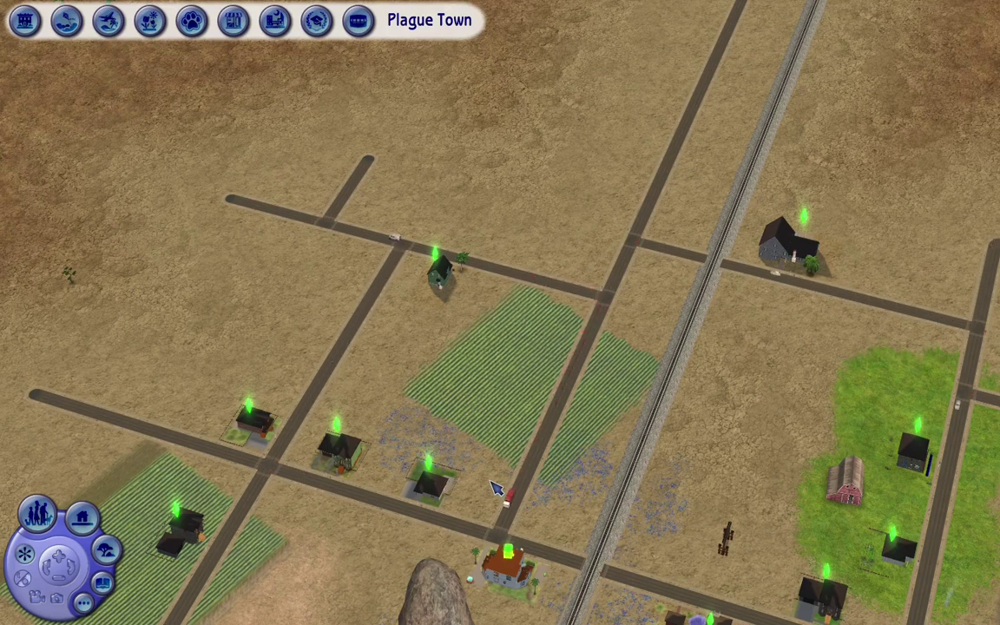
Switch to The Sims 2 and load the Ottomas family's lot in Plague Town
key("Down")
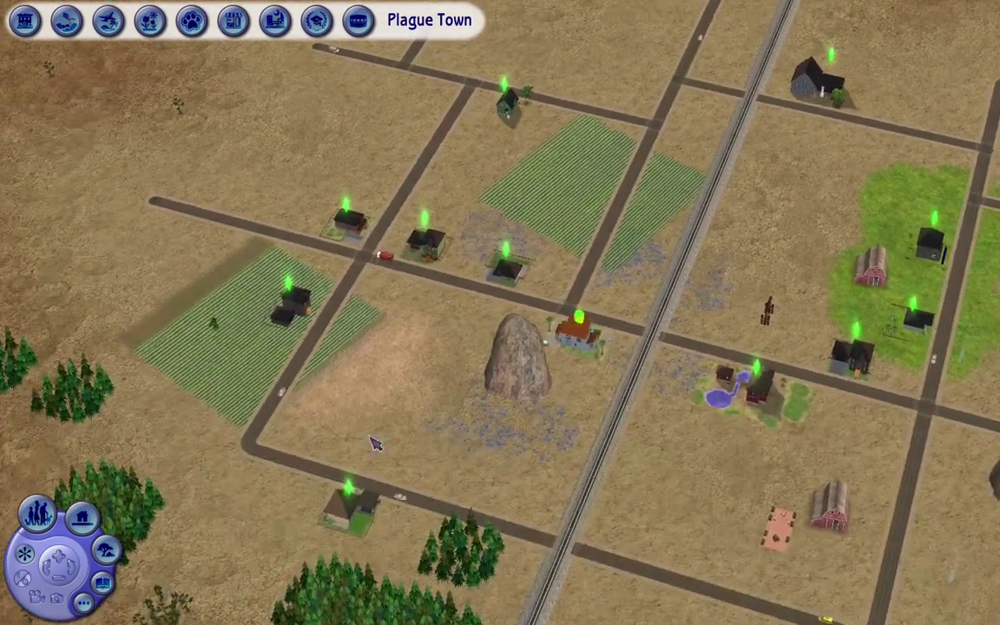
left_click(350, 496)
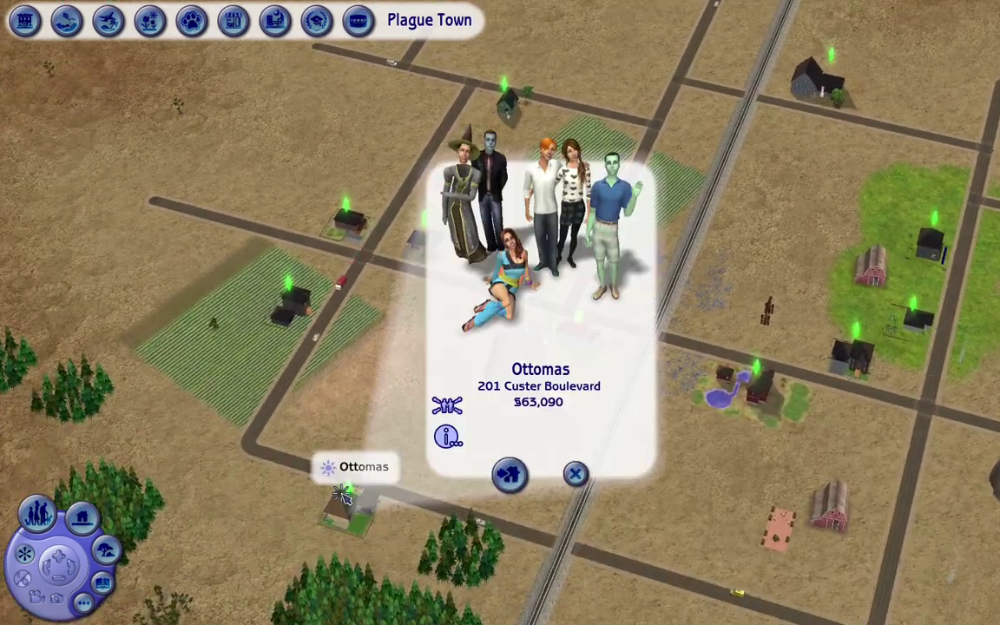
left_click(510, 475)
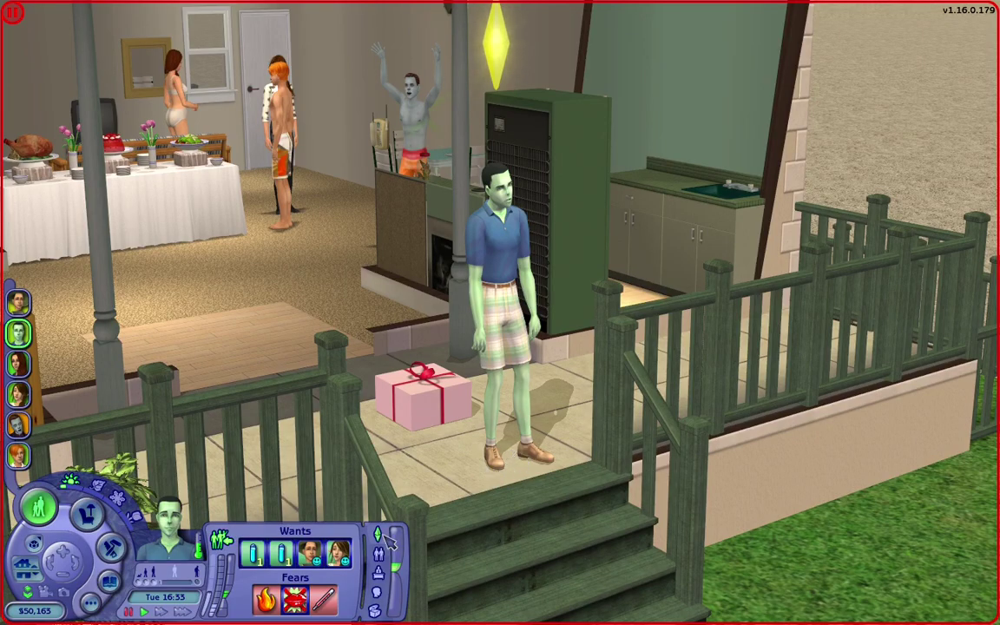
Select Allison Ottomas in the household and display her memories
left_click(386, 537)
left_click(21, 364)
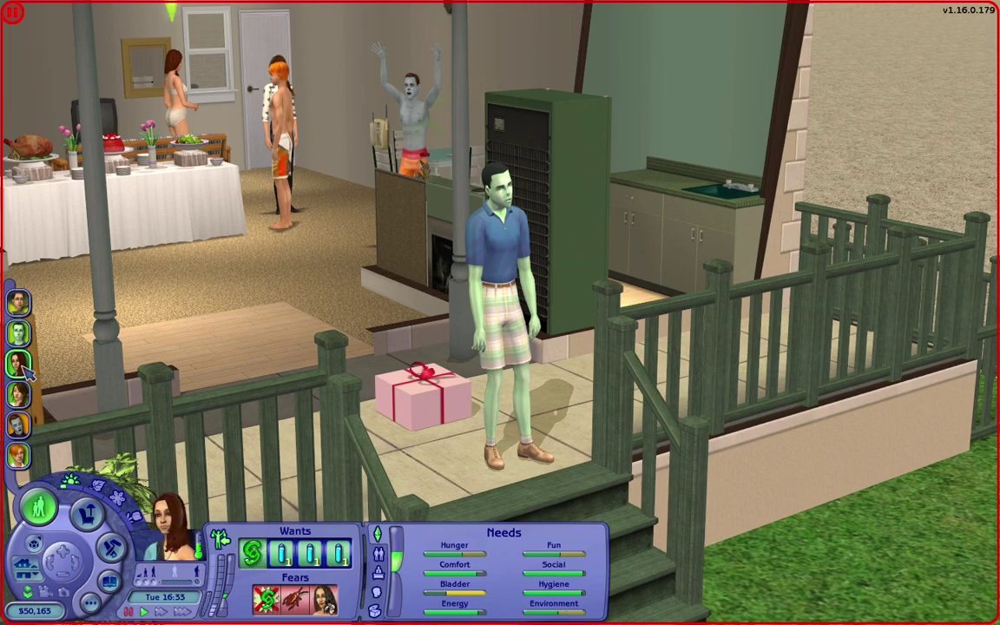
left_click(378, 594)
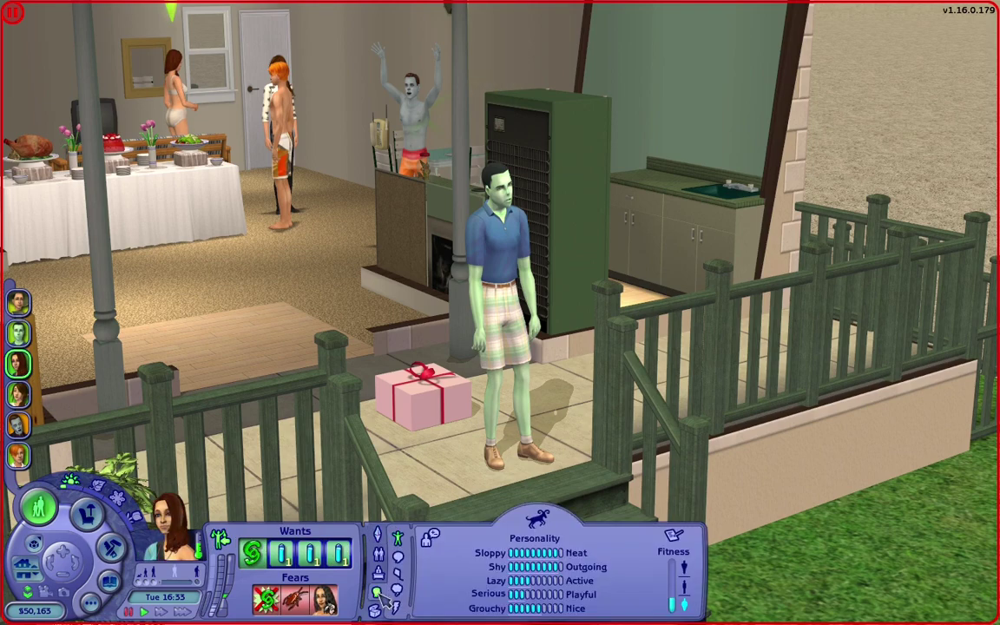
left_click(397, 589)
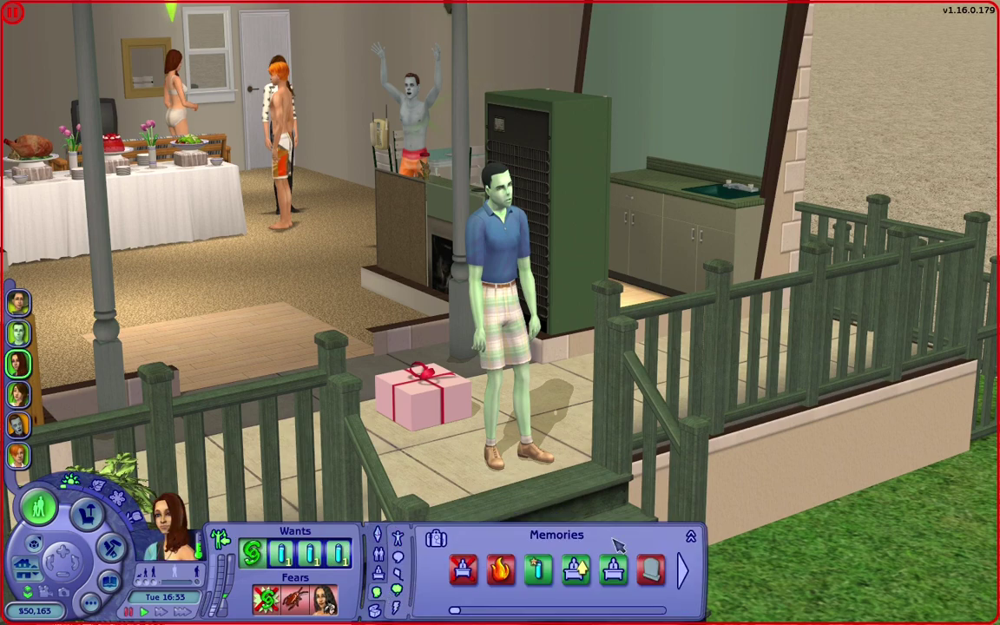
Read the descriptions of Allison's inheritance, move-in and first-meeting memories, then those of the death and new job memories
left_click(686, 573)
mouse_move(539, 573)
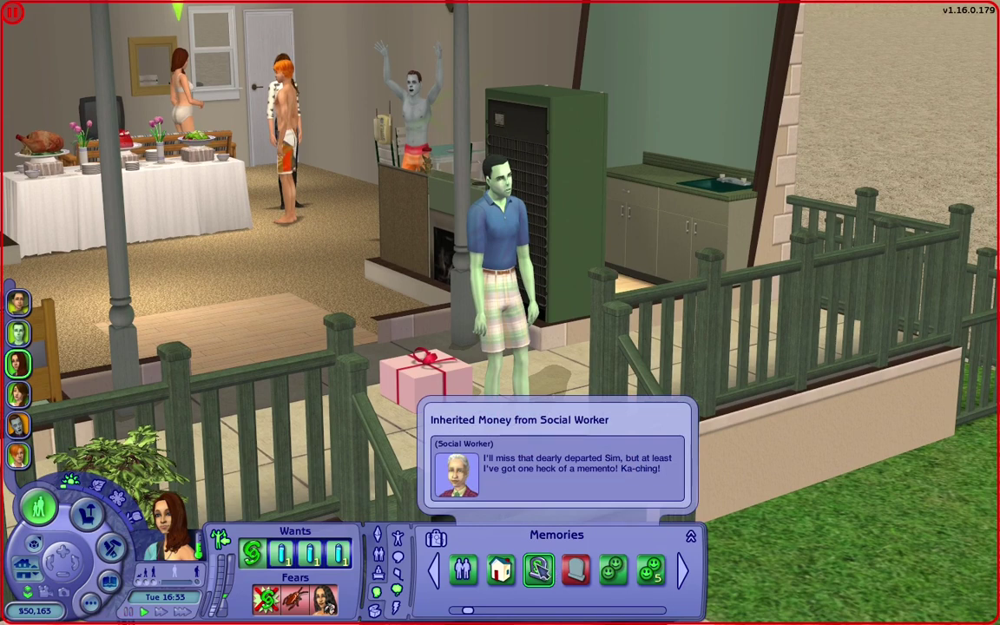
mouse_move(506, 571)
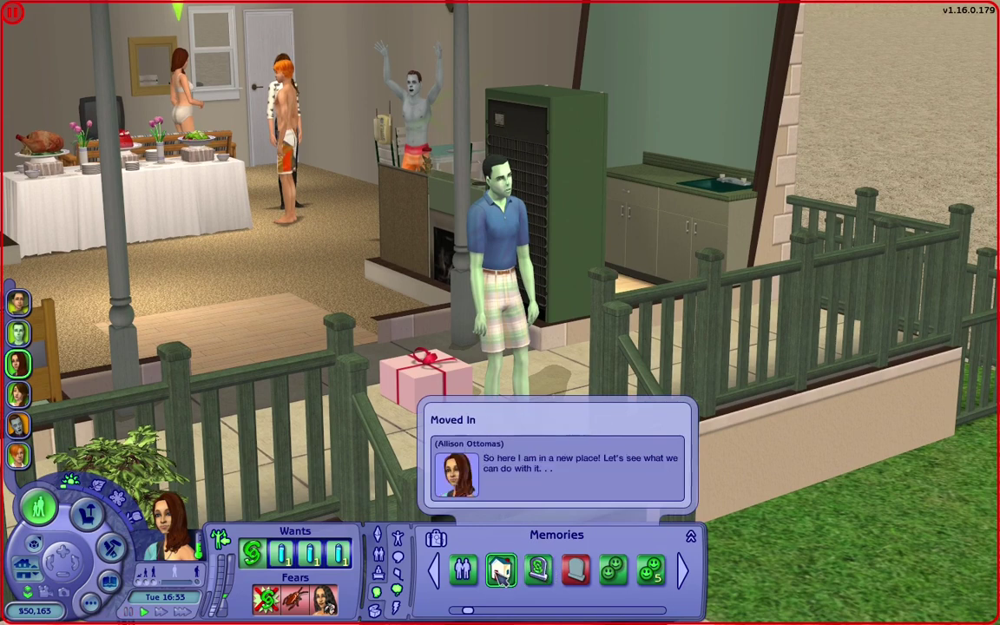
mouse_move(468, 575)
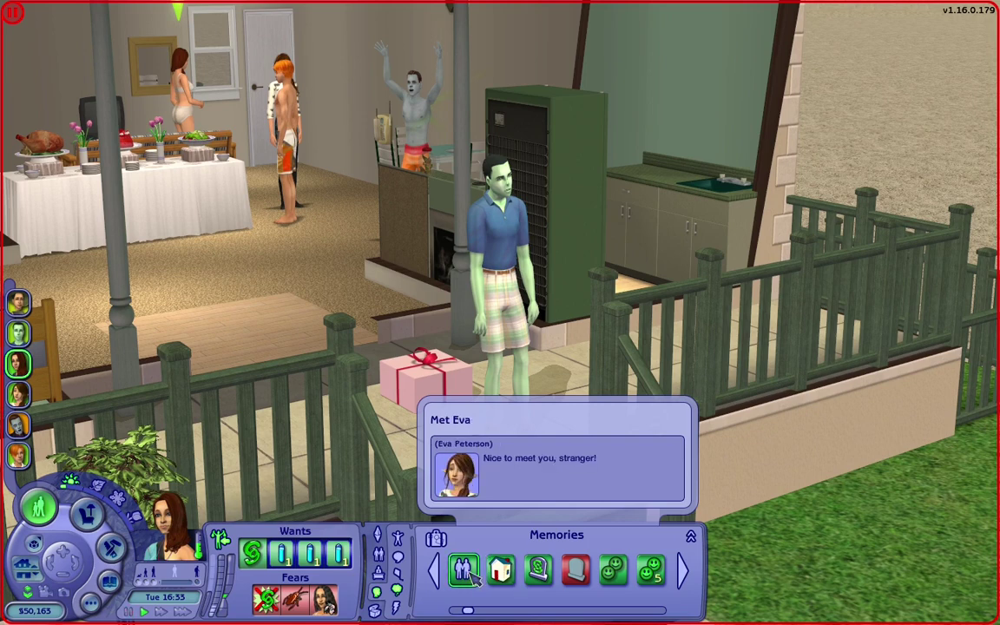
left_click(432, 570)
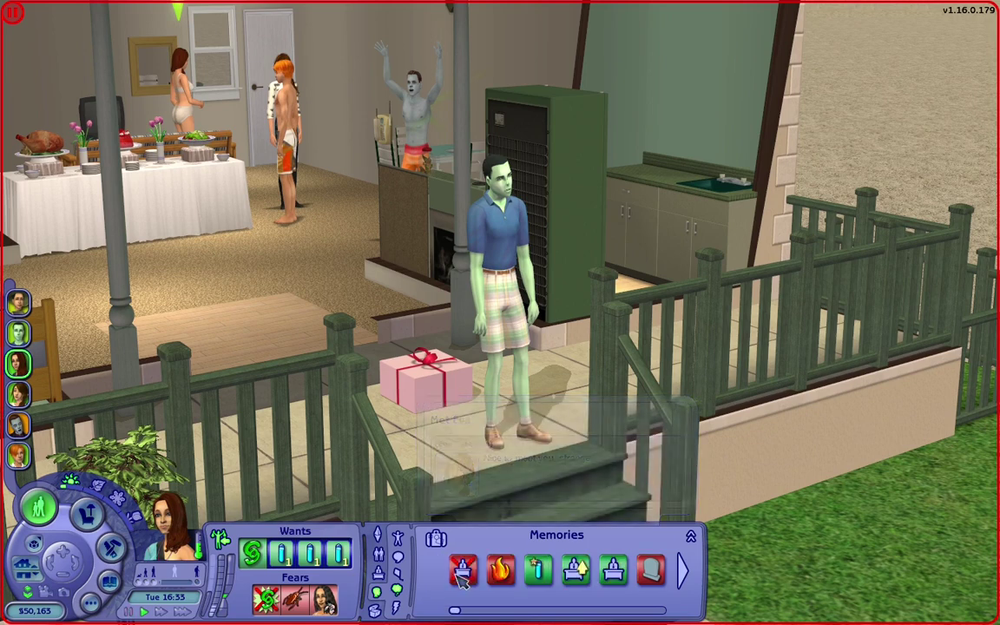
mouse_move(652, 580)
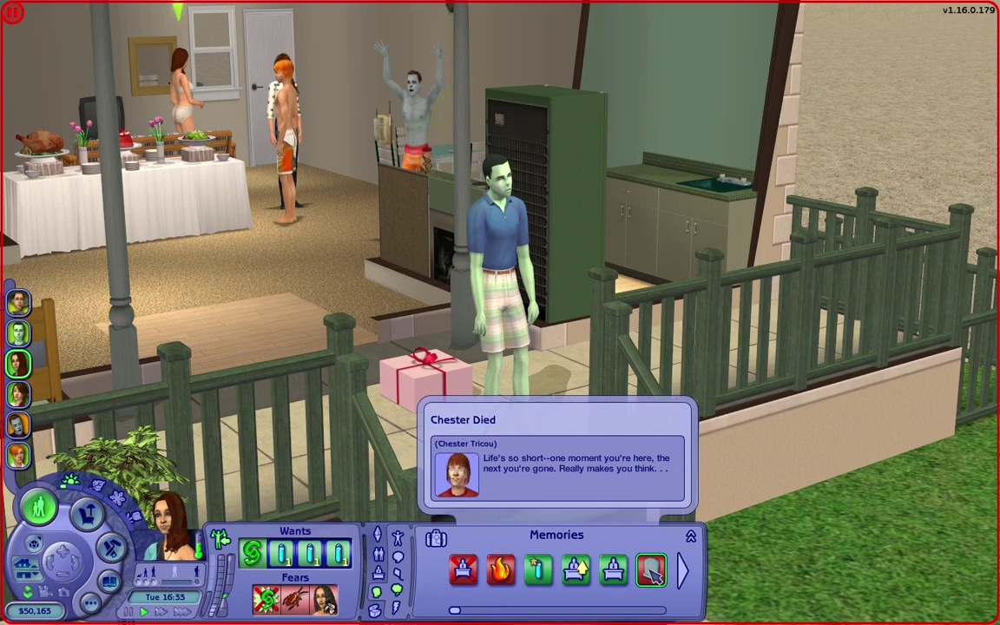
mouse_move(620, 578)
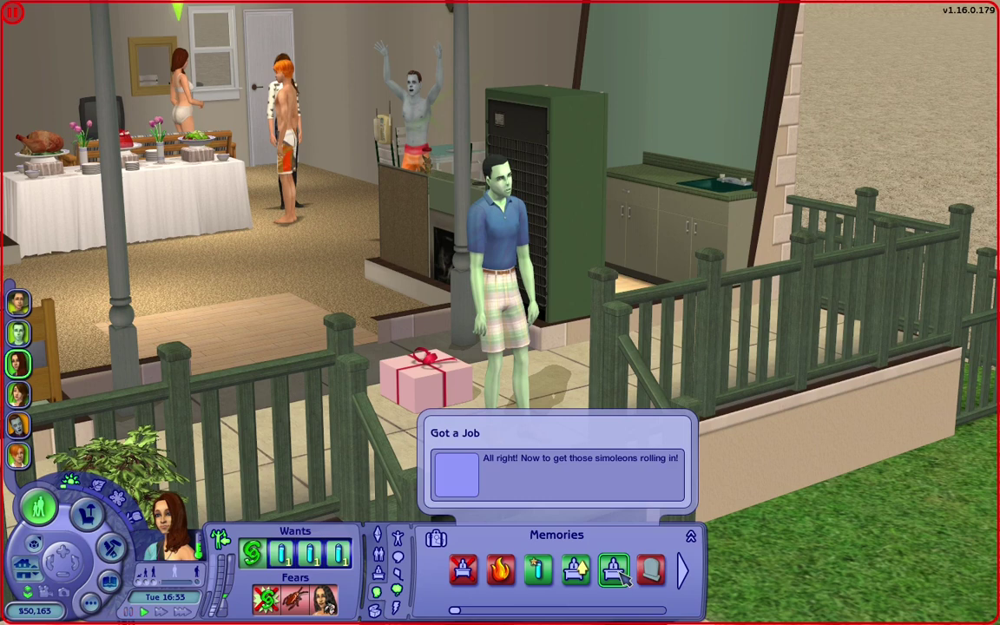